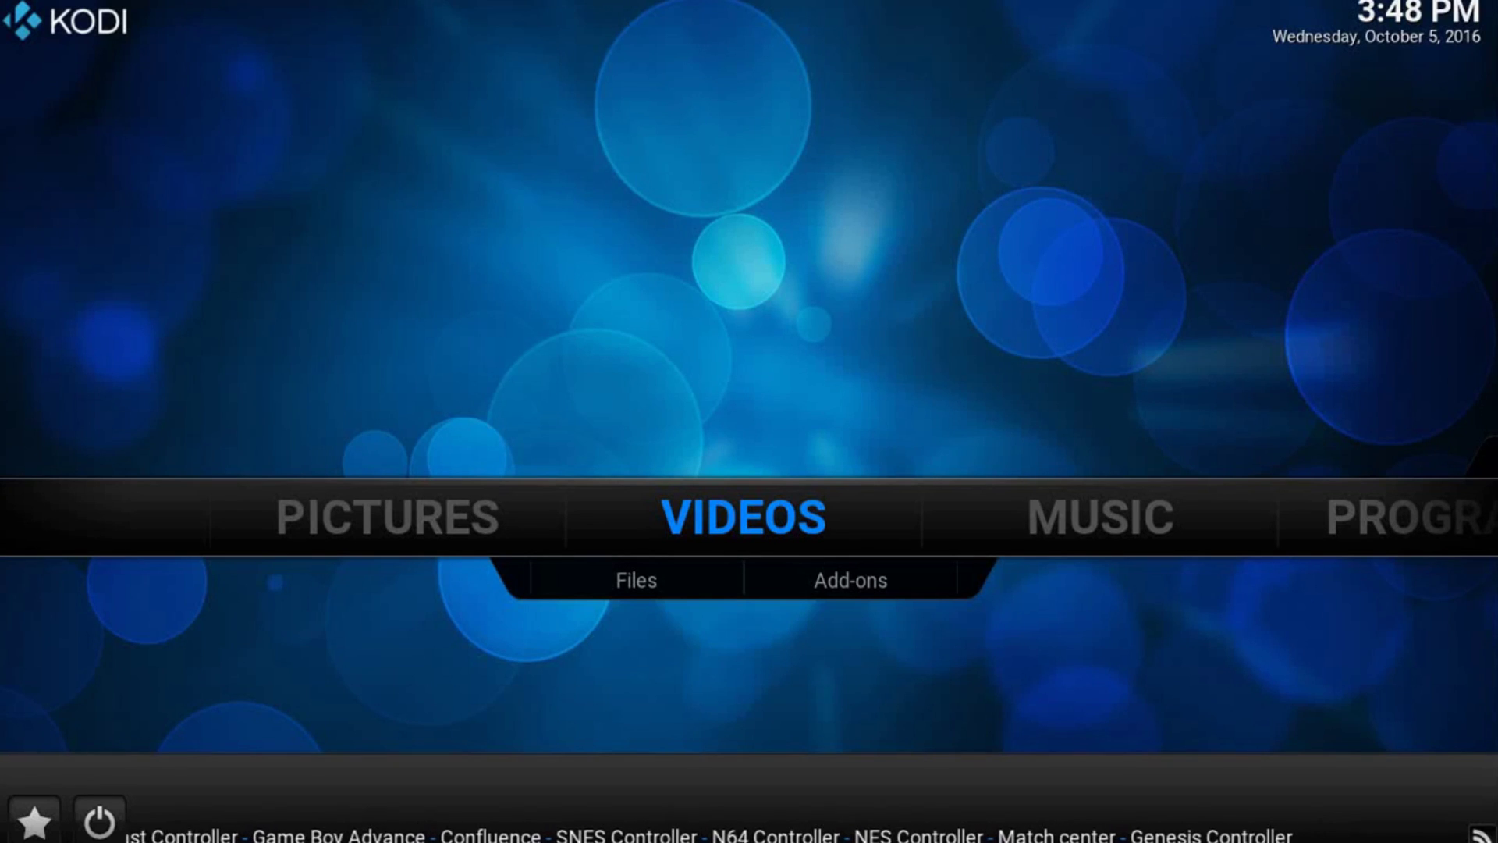
Open the File manager from the SYSTEM section of the home menu
key("Right")
key("Right")
key("Right")
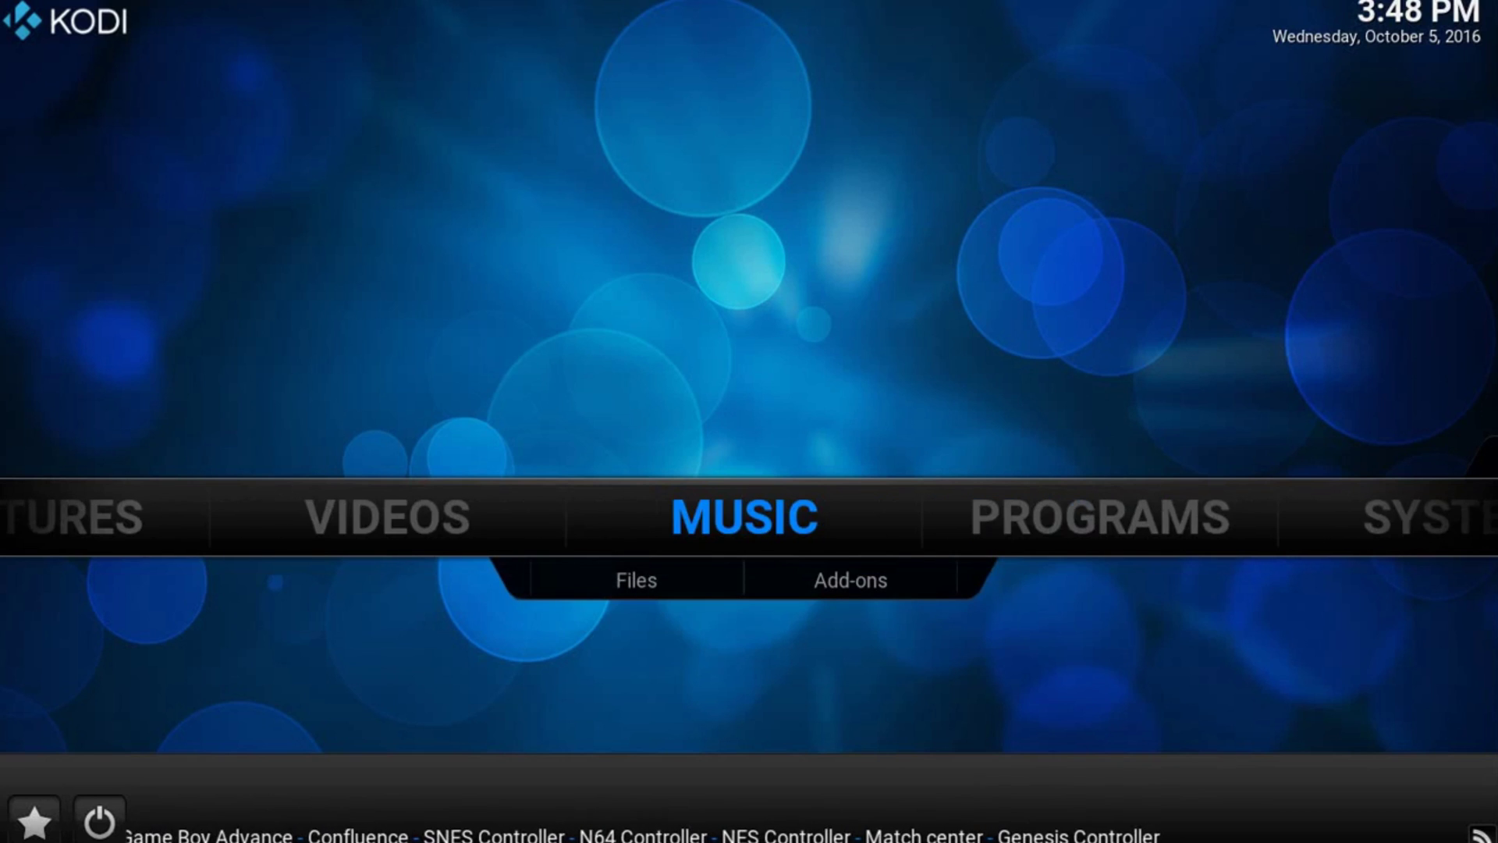
key("Down")
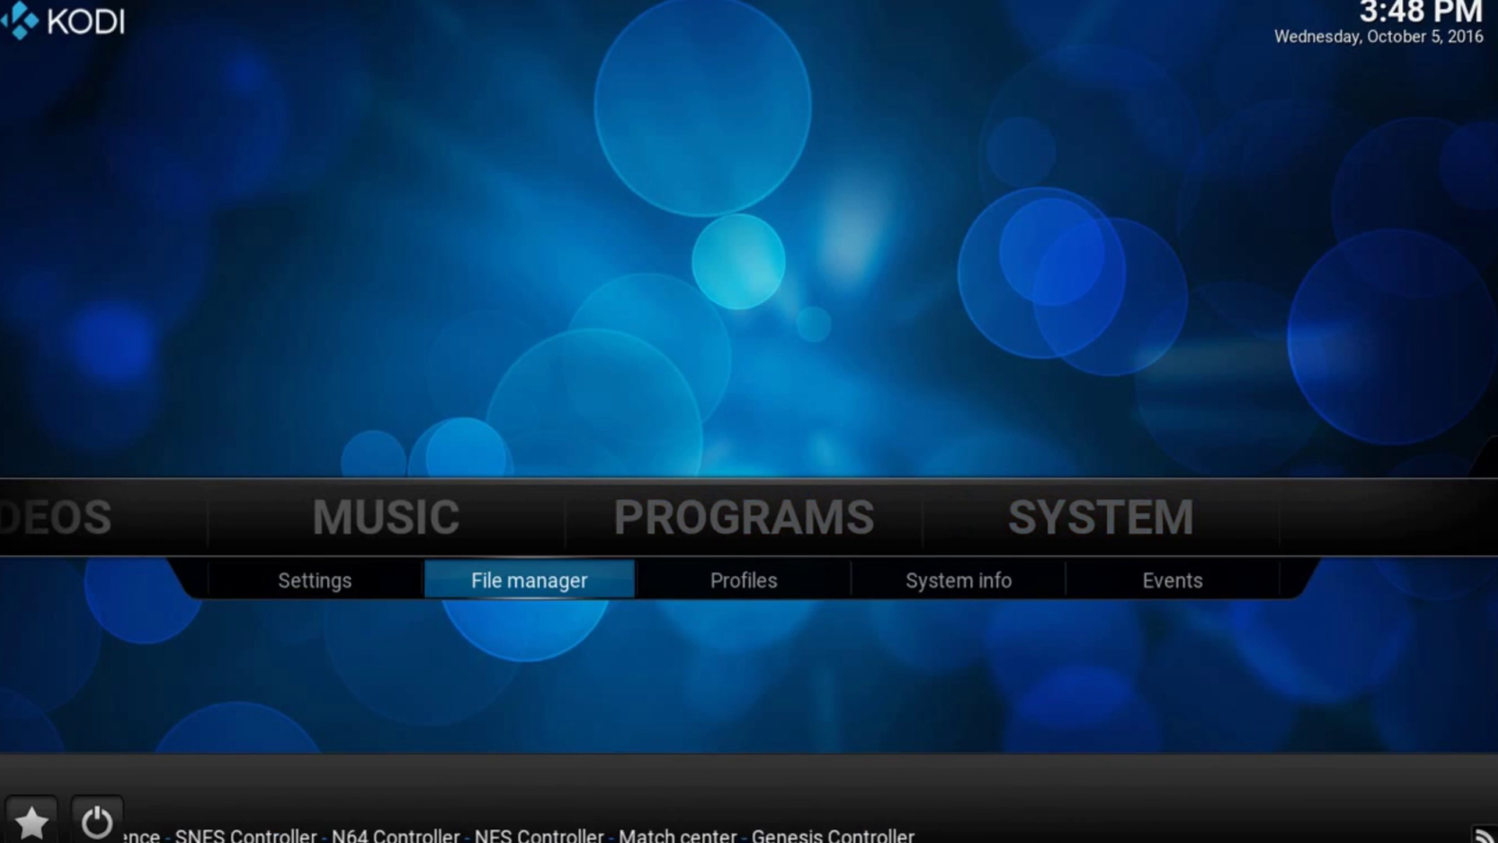
key("Return")
key("Down")
key("Down")
key("Down")
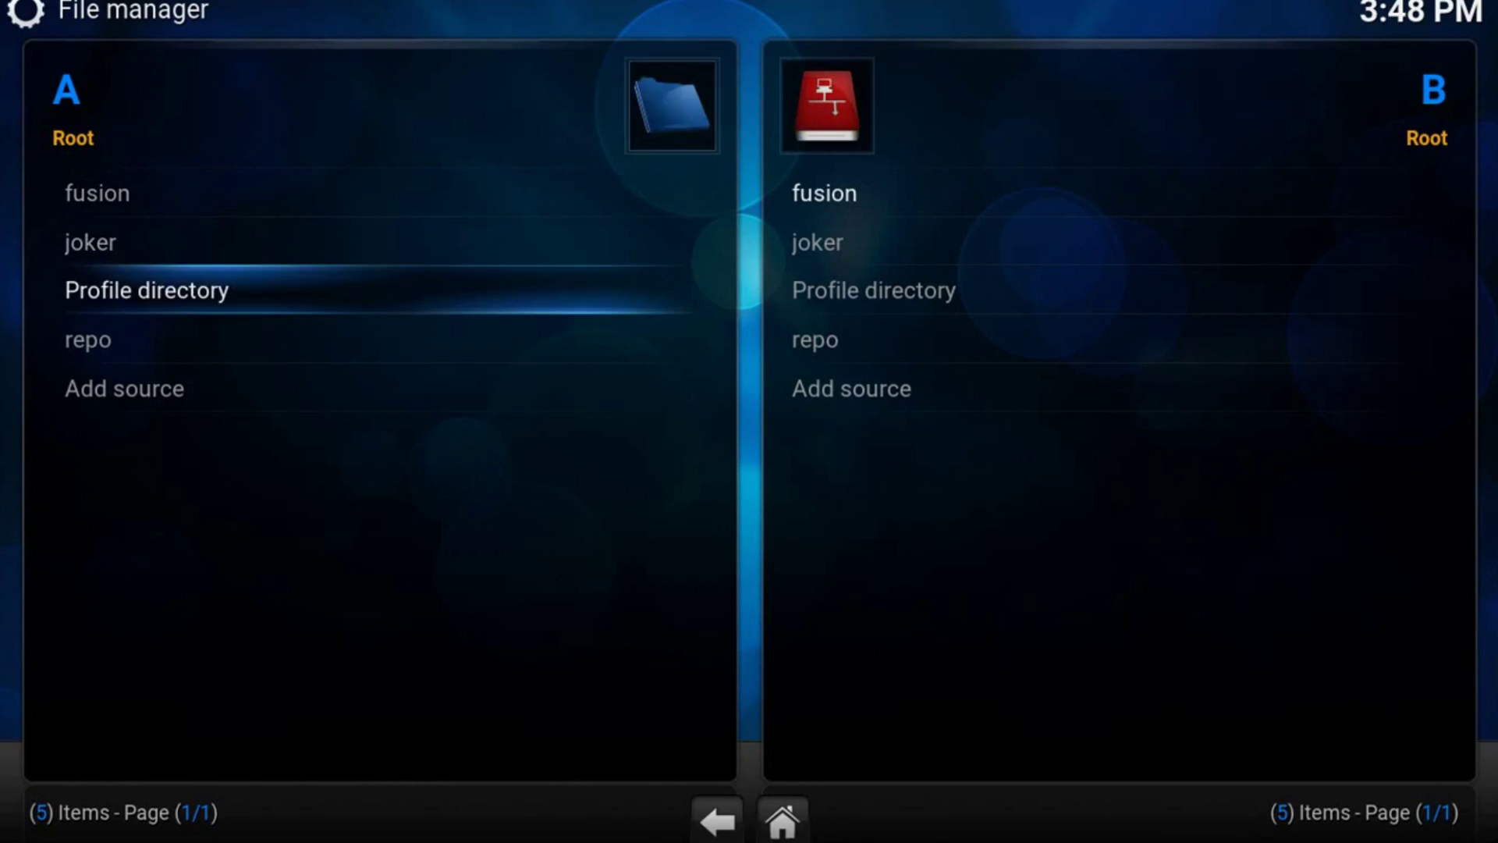
key("Return")
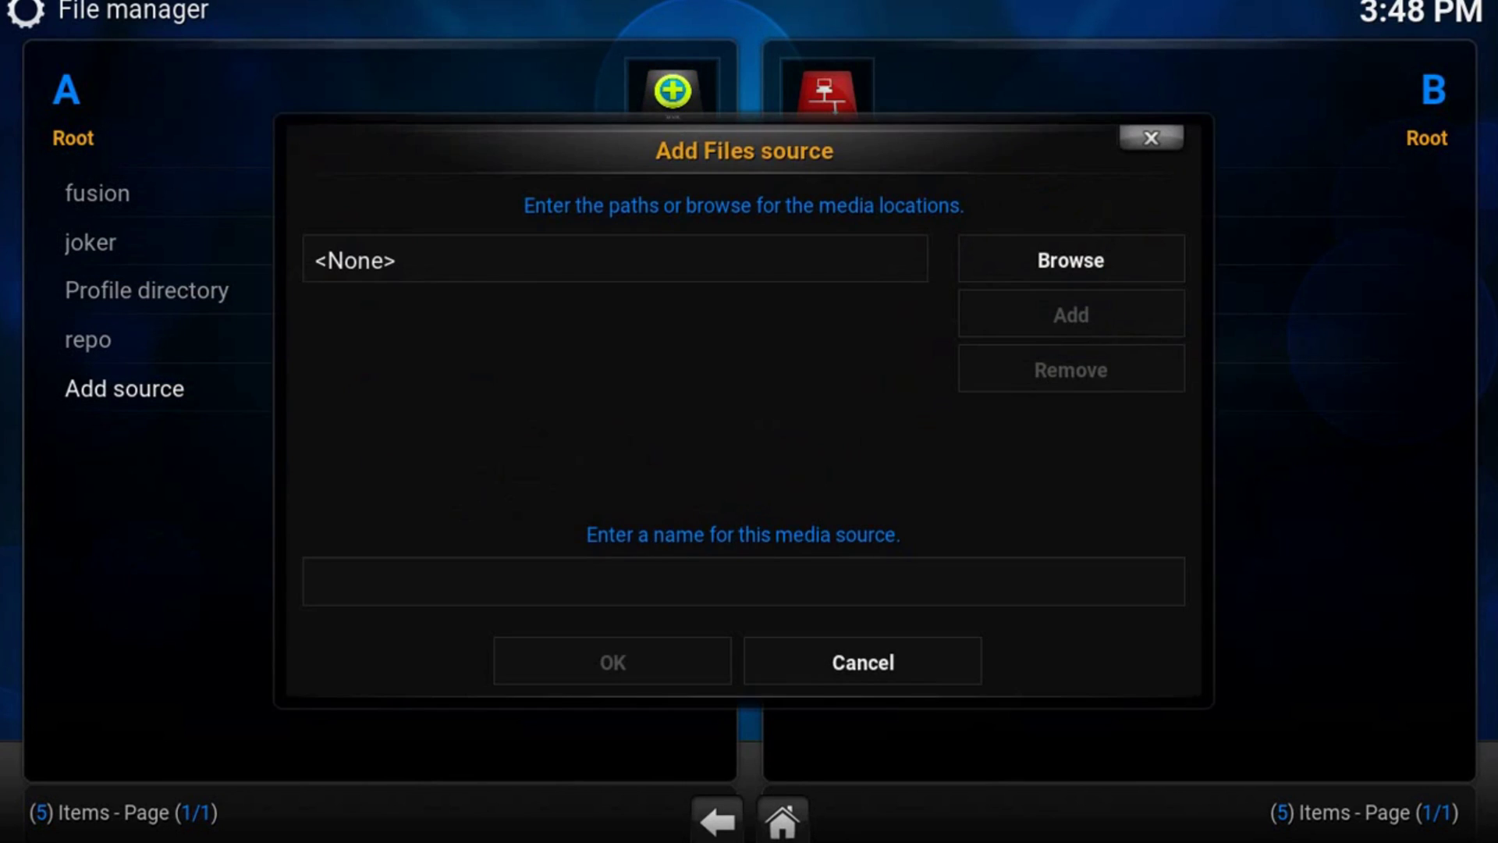
left_click(615, 260)
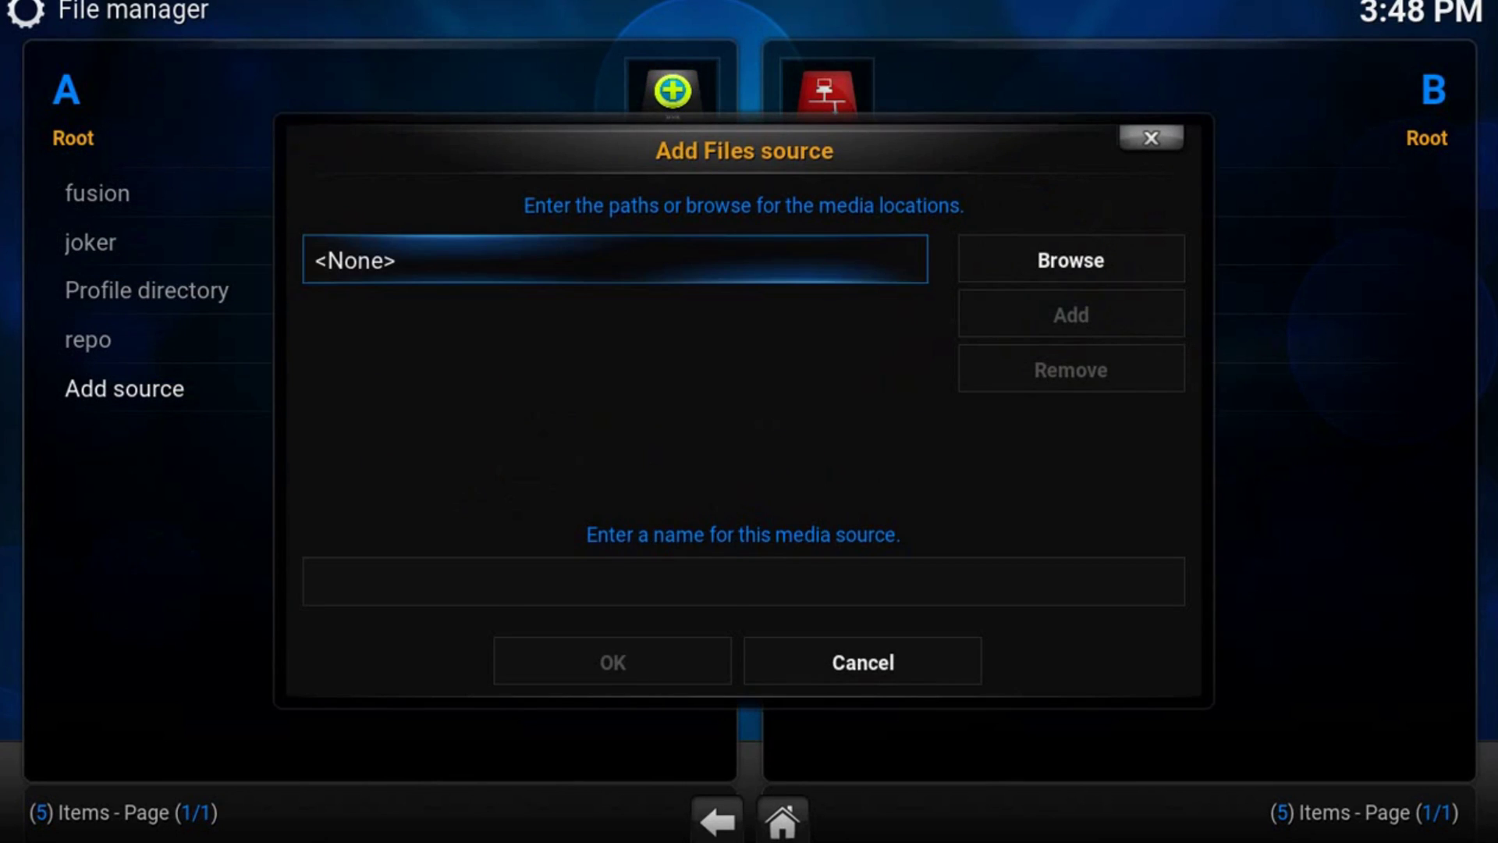
key("Return")
type("http://fusion.tvaddons.ag")
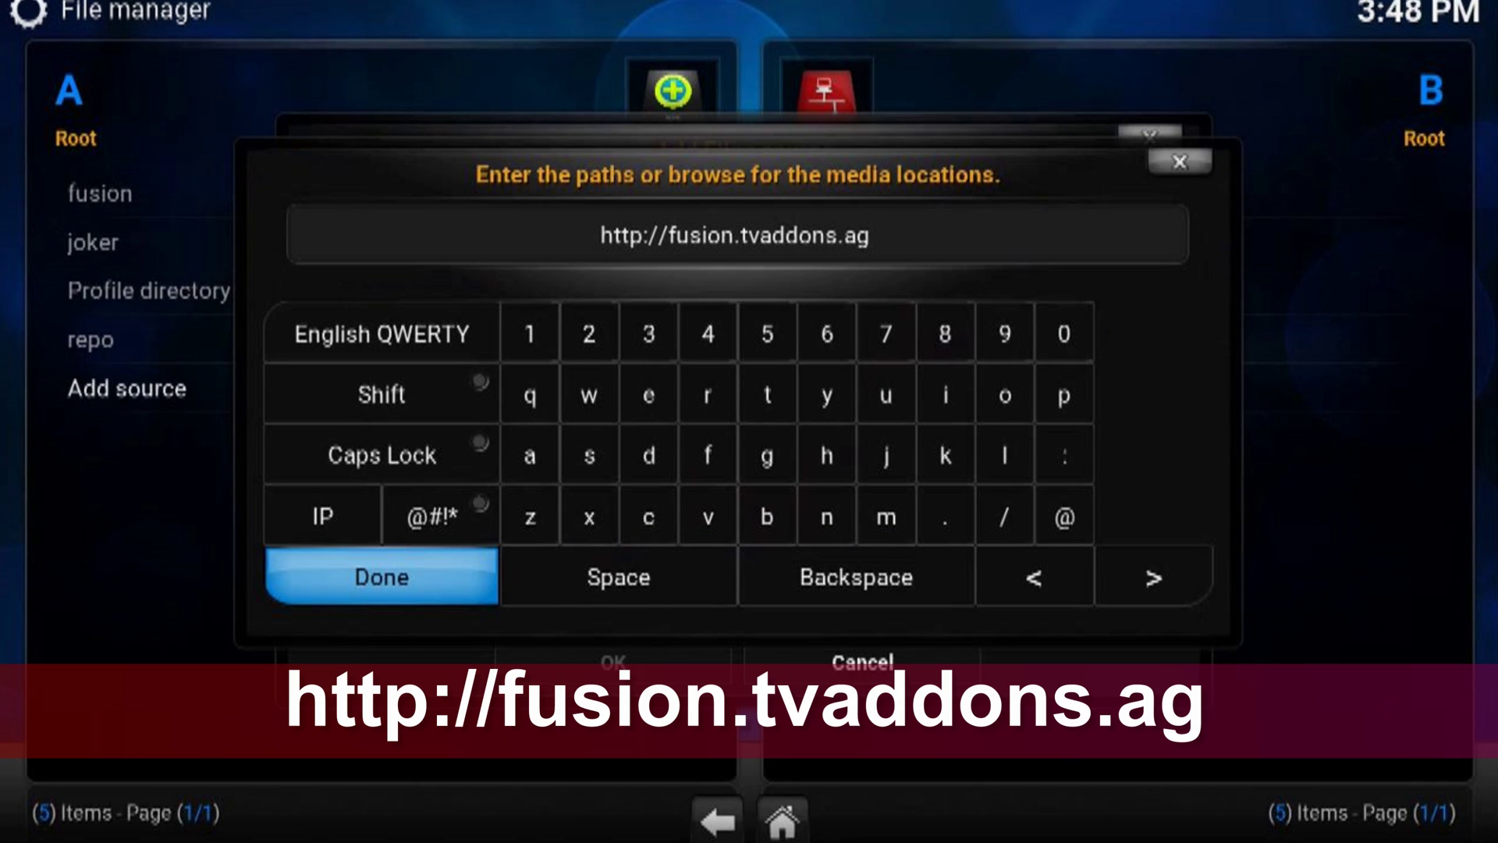
type("/")
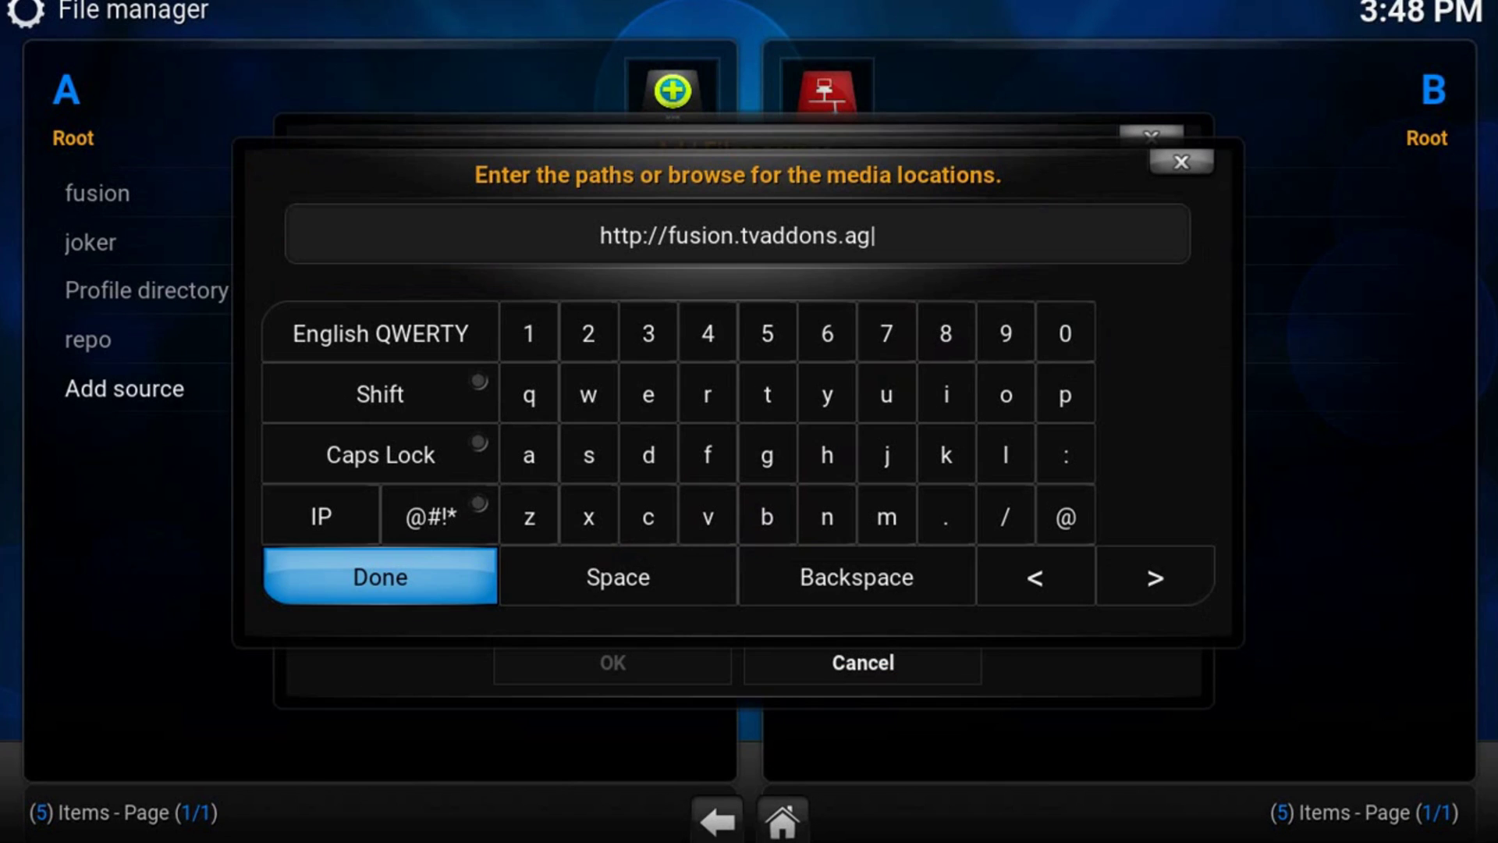
key("Return")
left_click(743, 581)
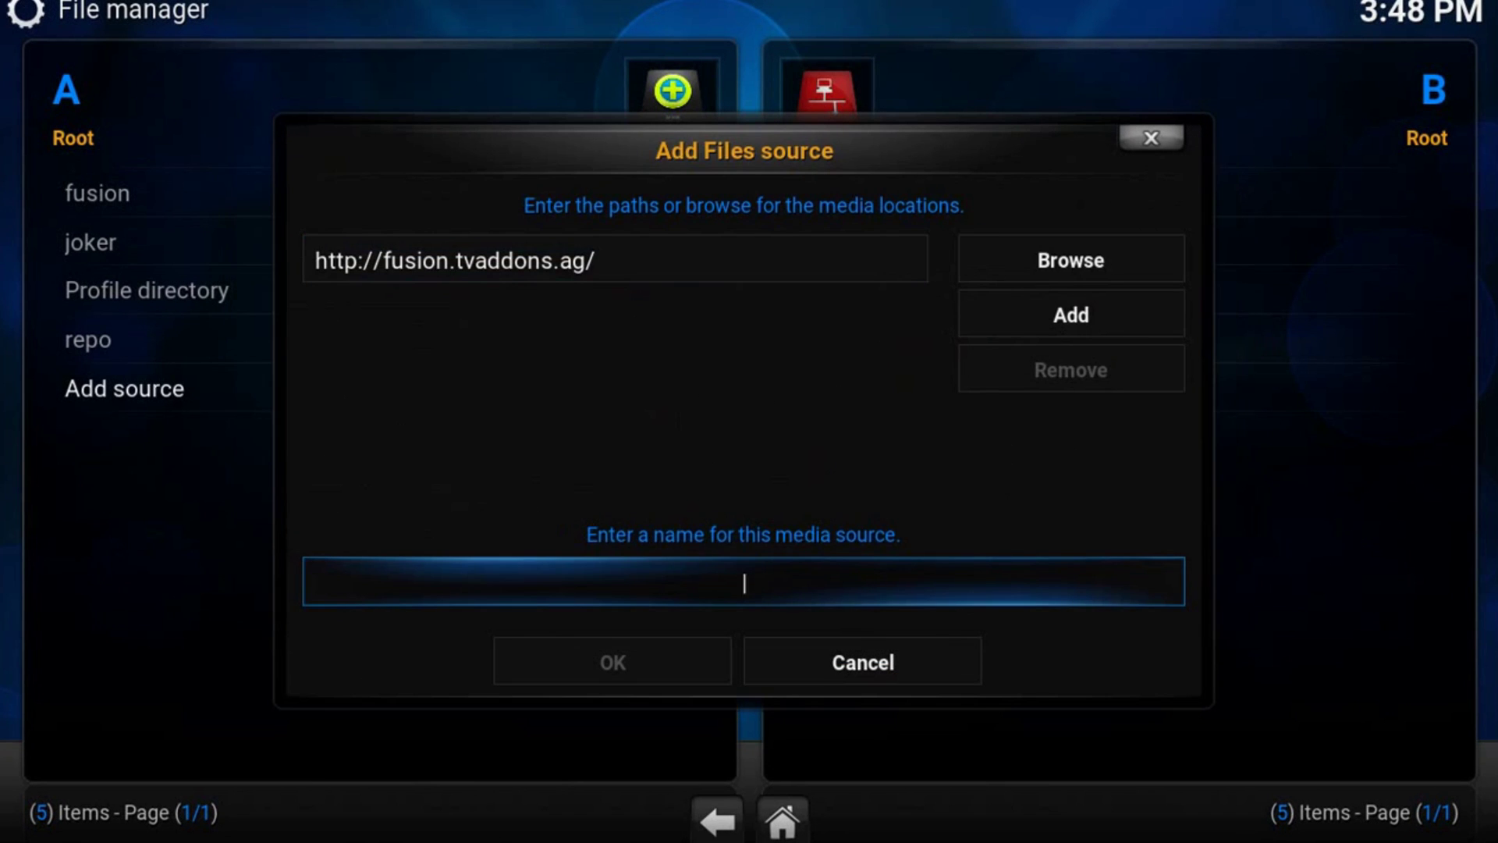
type("fusion")
type("2")
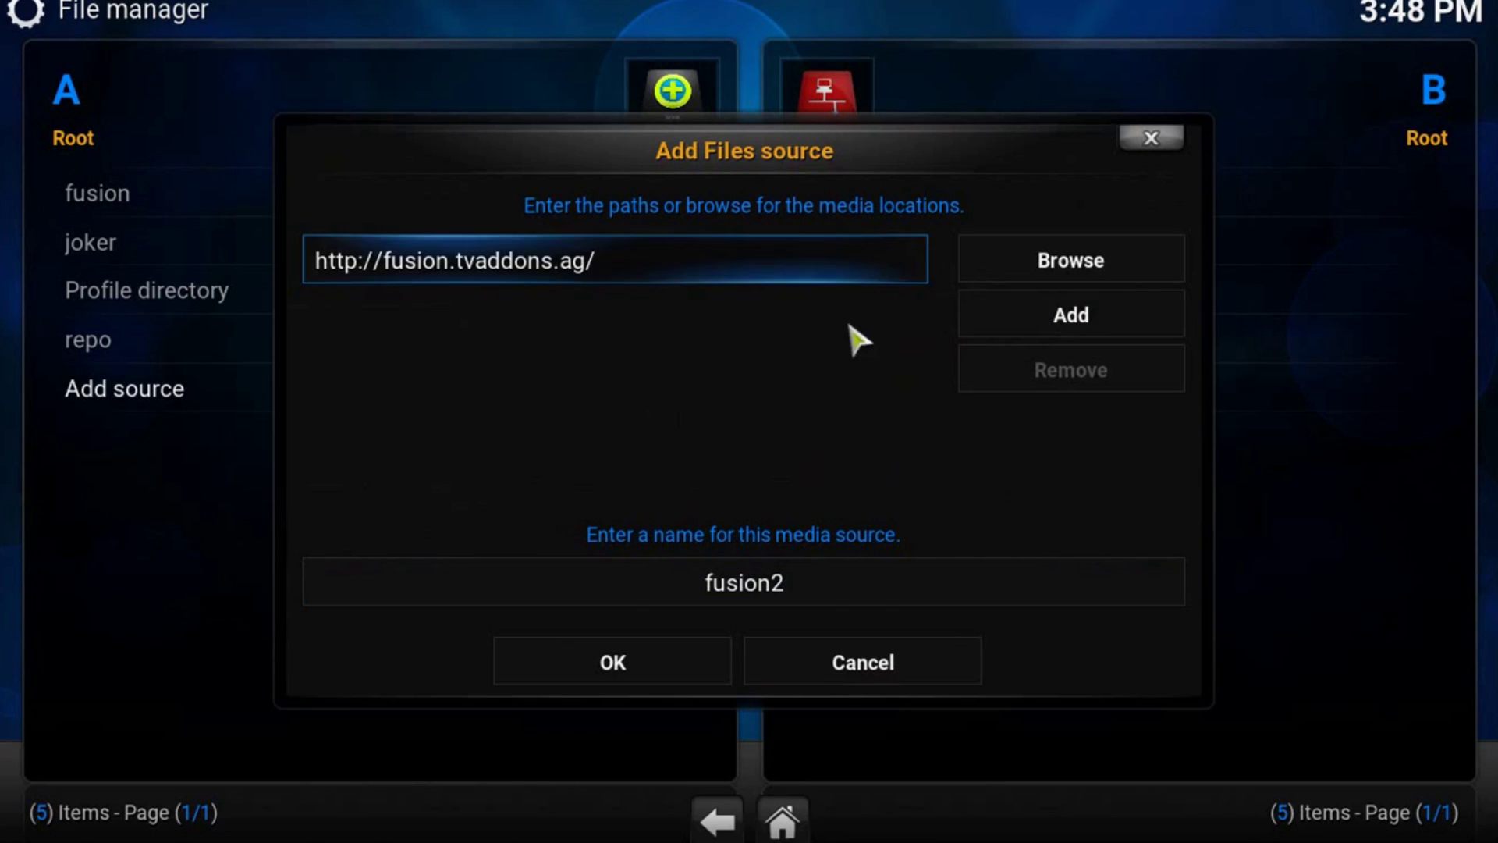
left_click(661, 683)
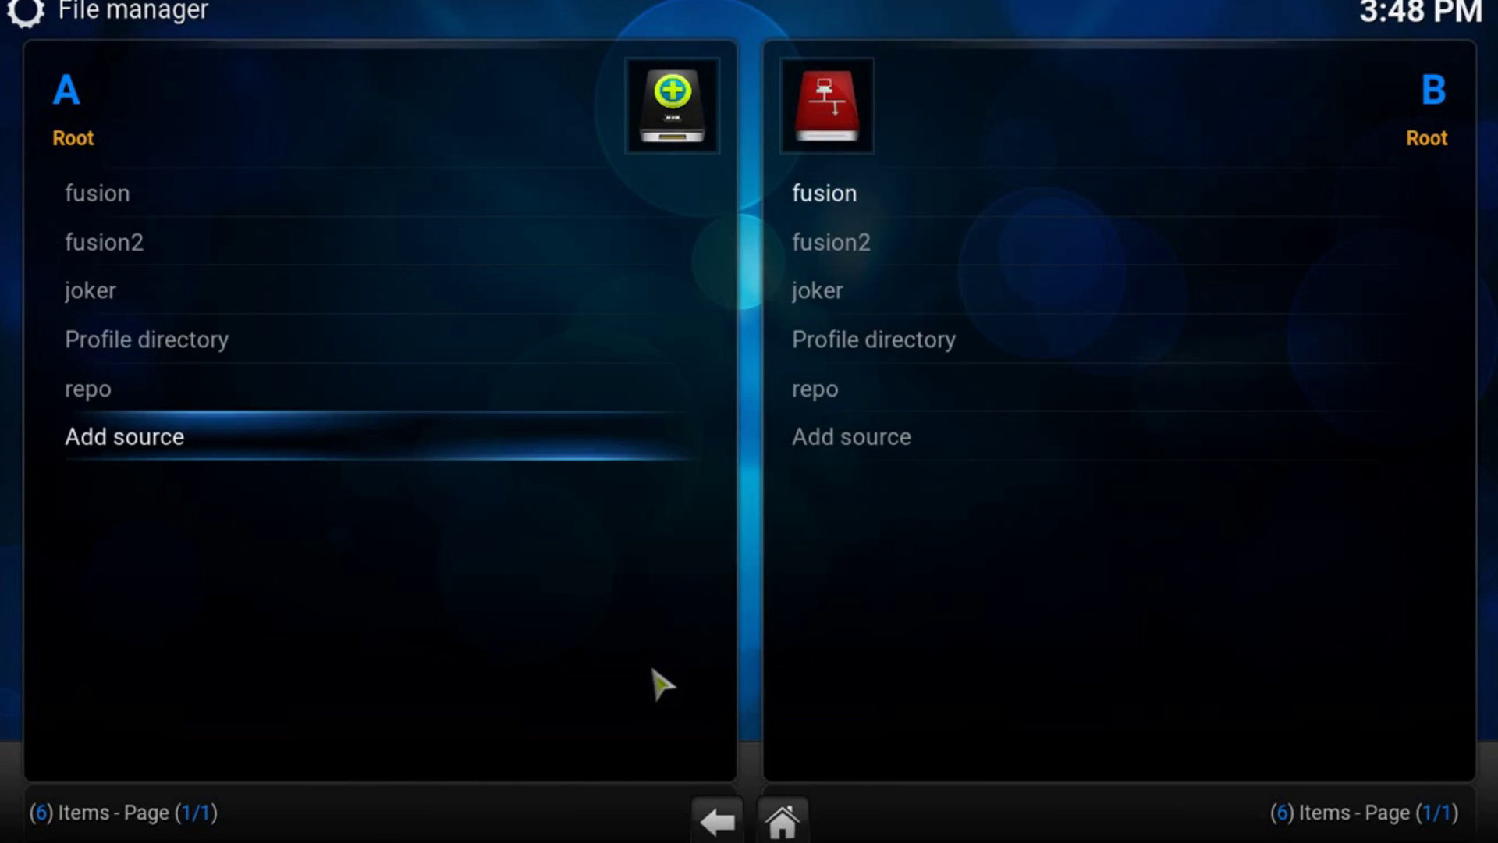
Return Home and go to SYSTEM > Settings > Add-ons
left_click(780, 823)
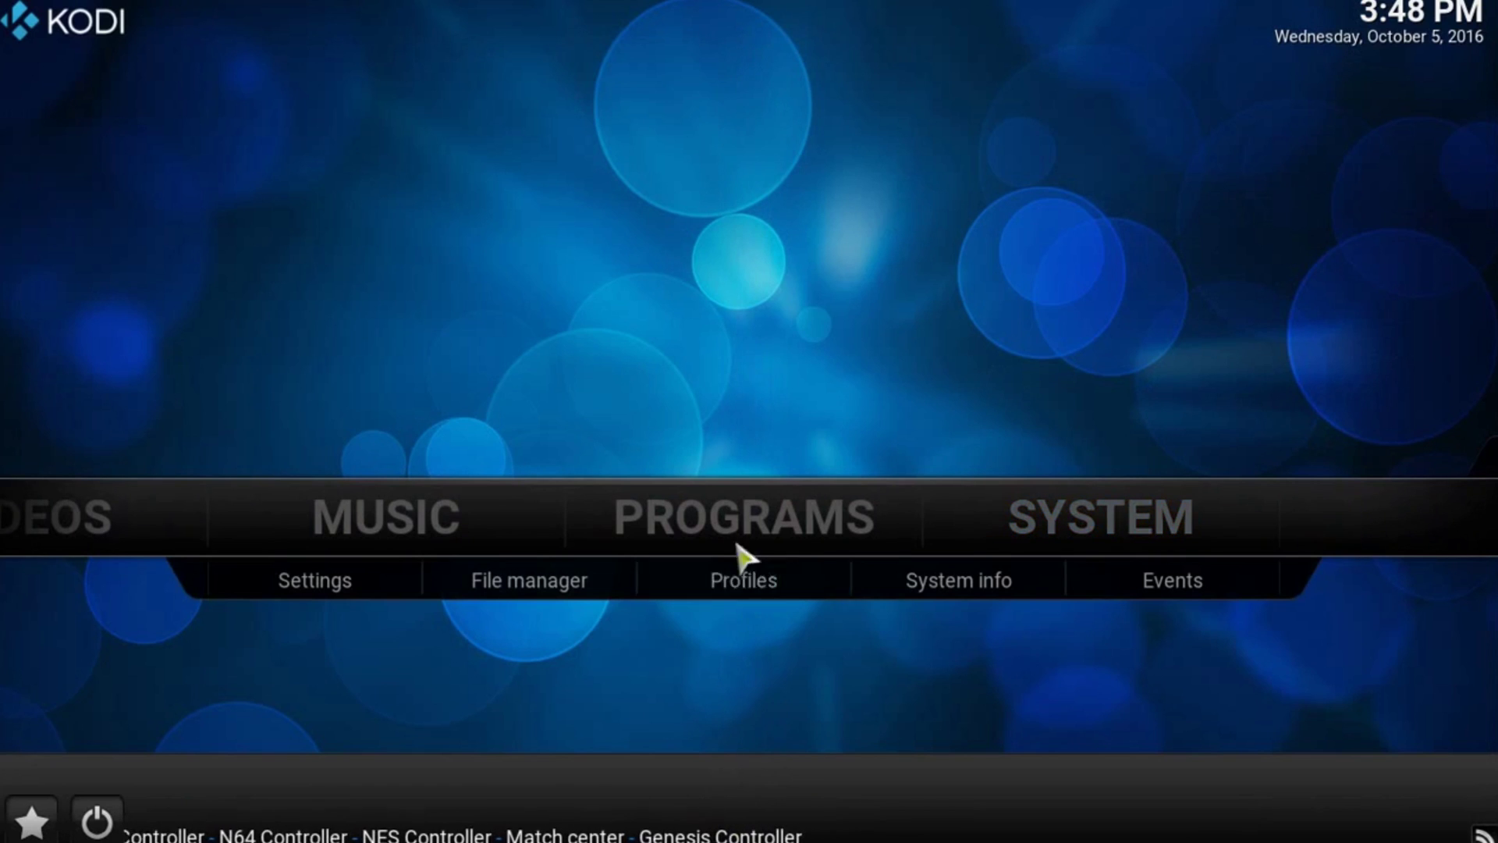
mouse_move(1037, 512)
key("Down")
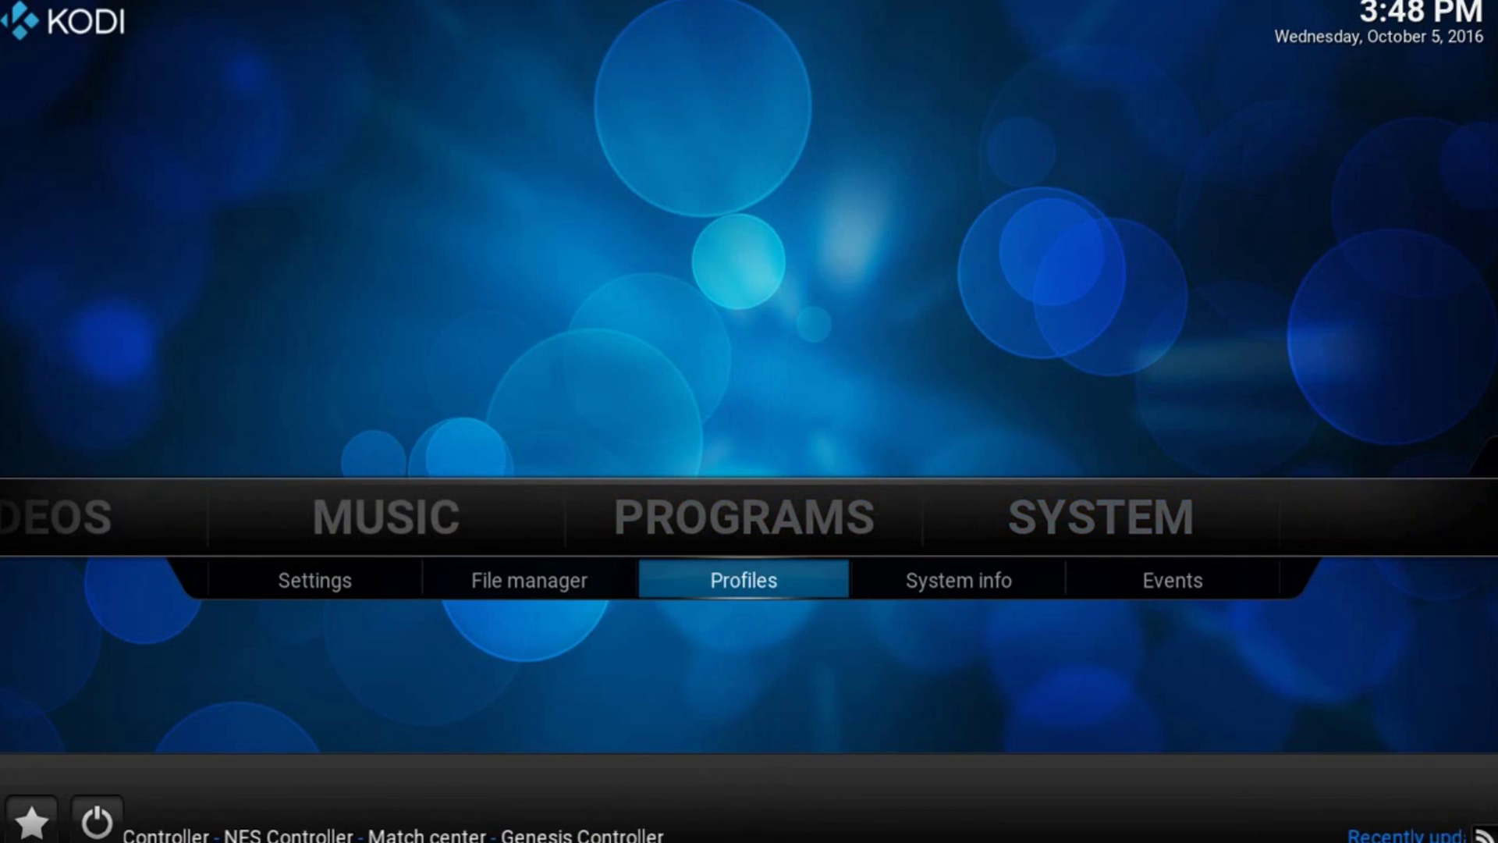
key("Left")
key("Left")
key("Return")
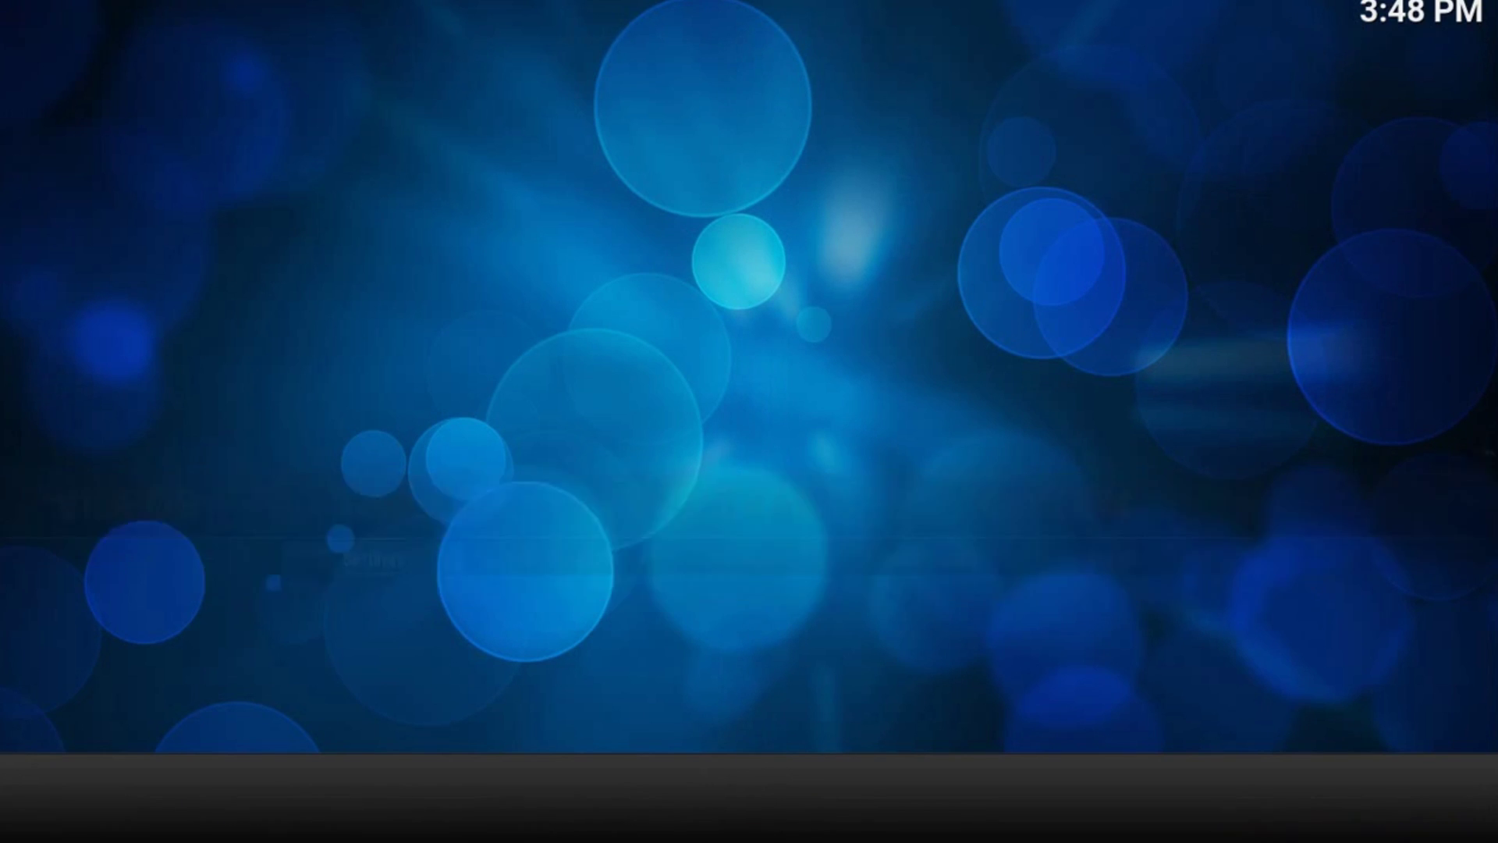
key("Return")
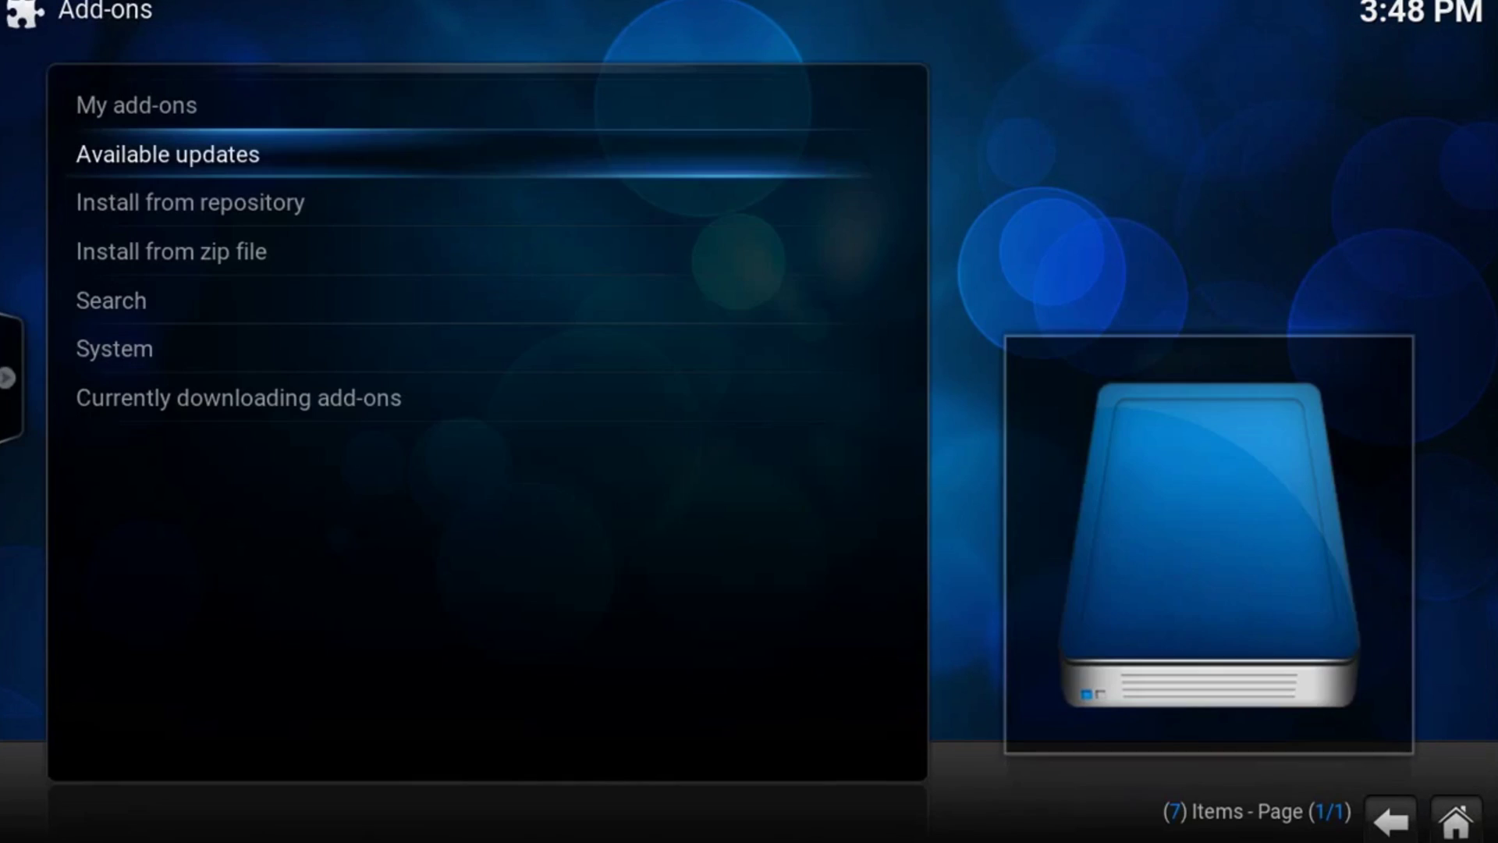
key("Down")
key("Down")
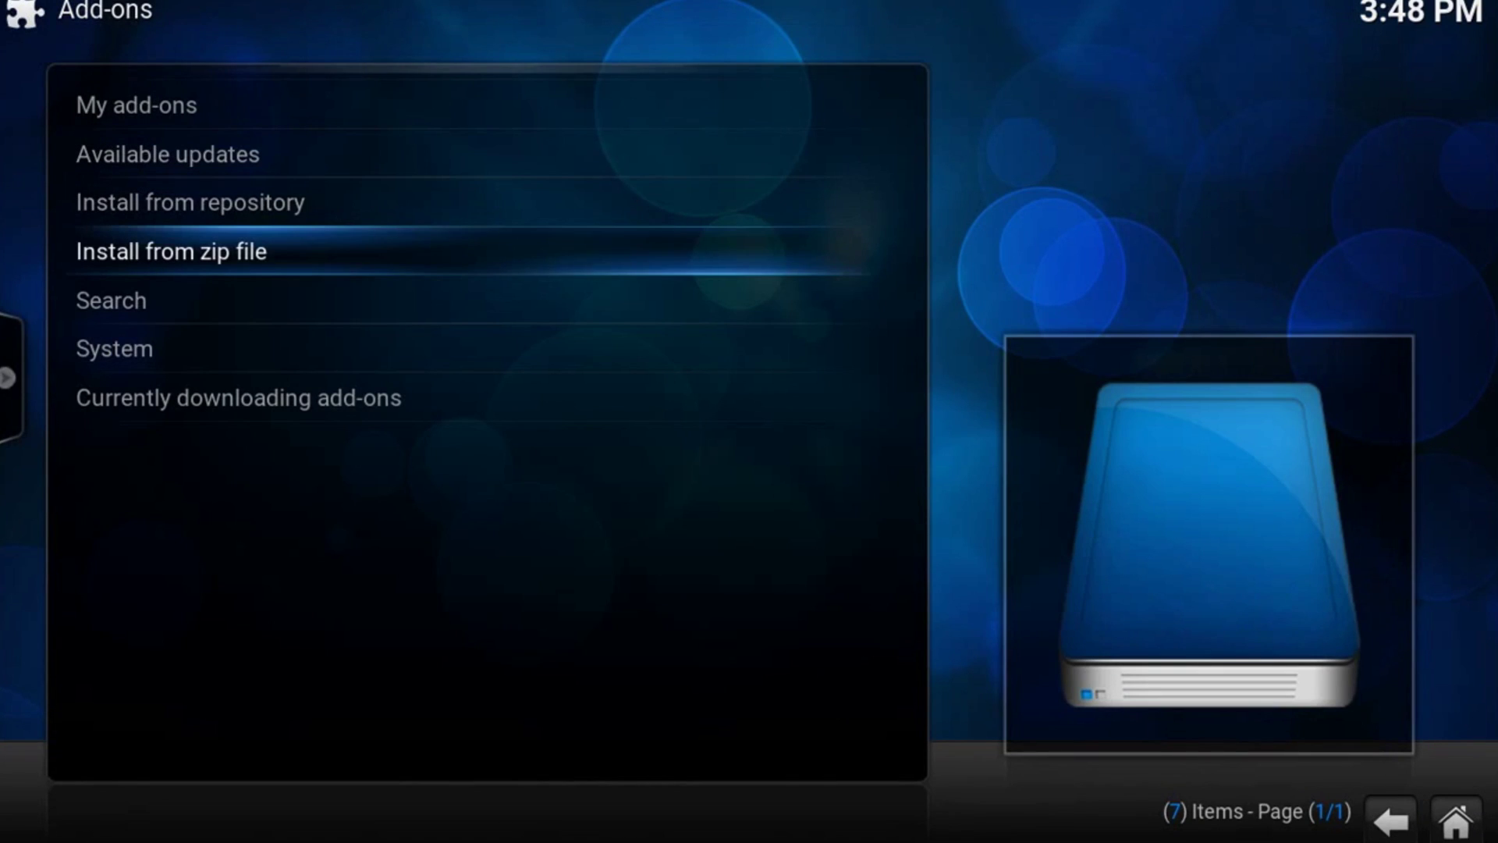
In Install from zip file, browse to fusion2 > xbmc-repos > english
left_click(174, 251)
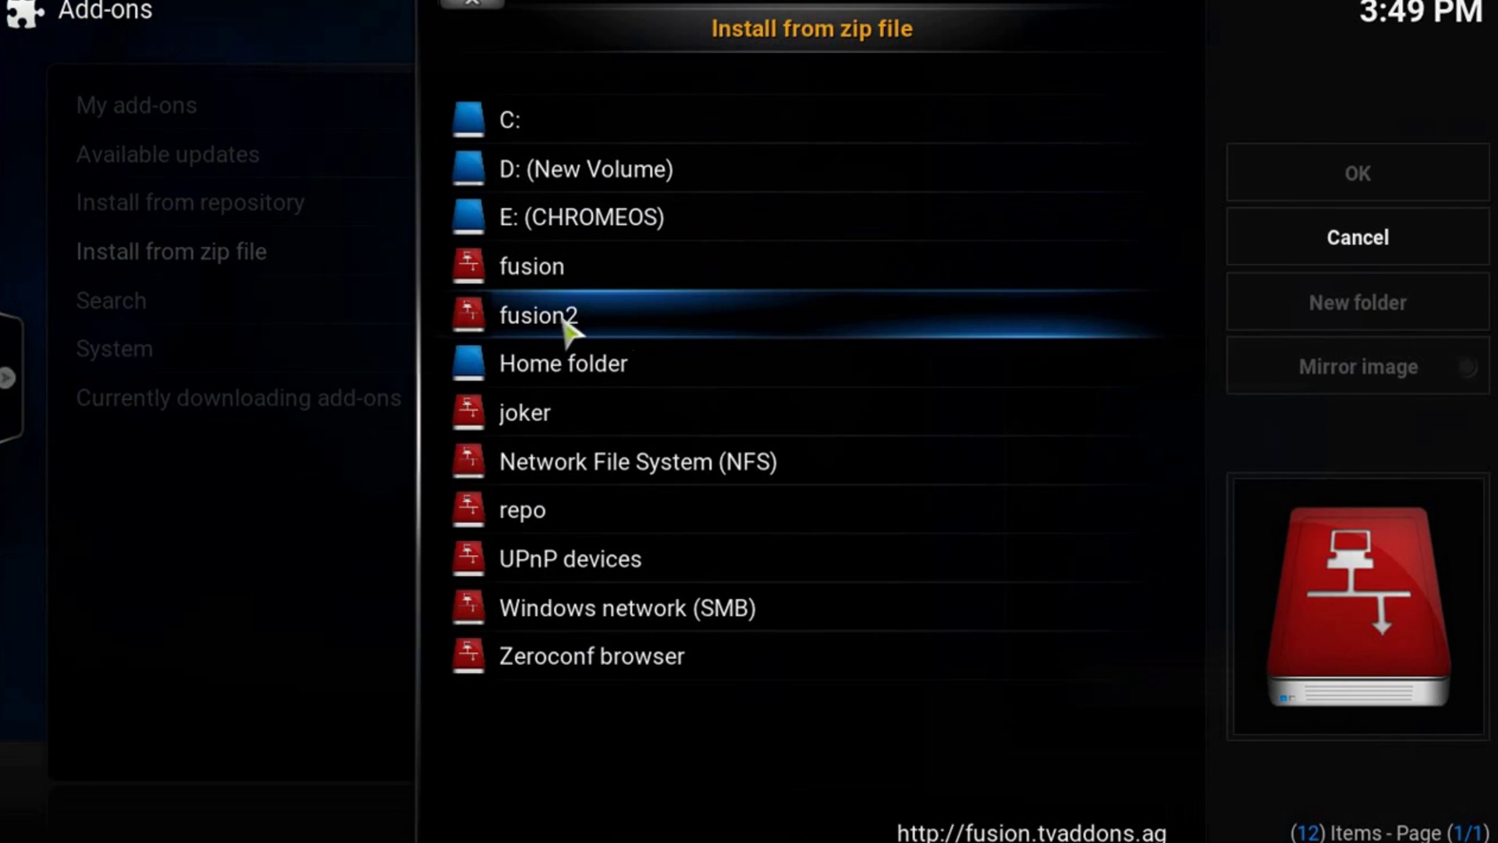
left_click(636, 331)
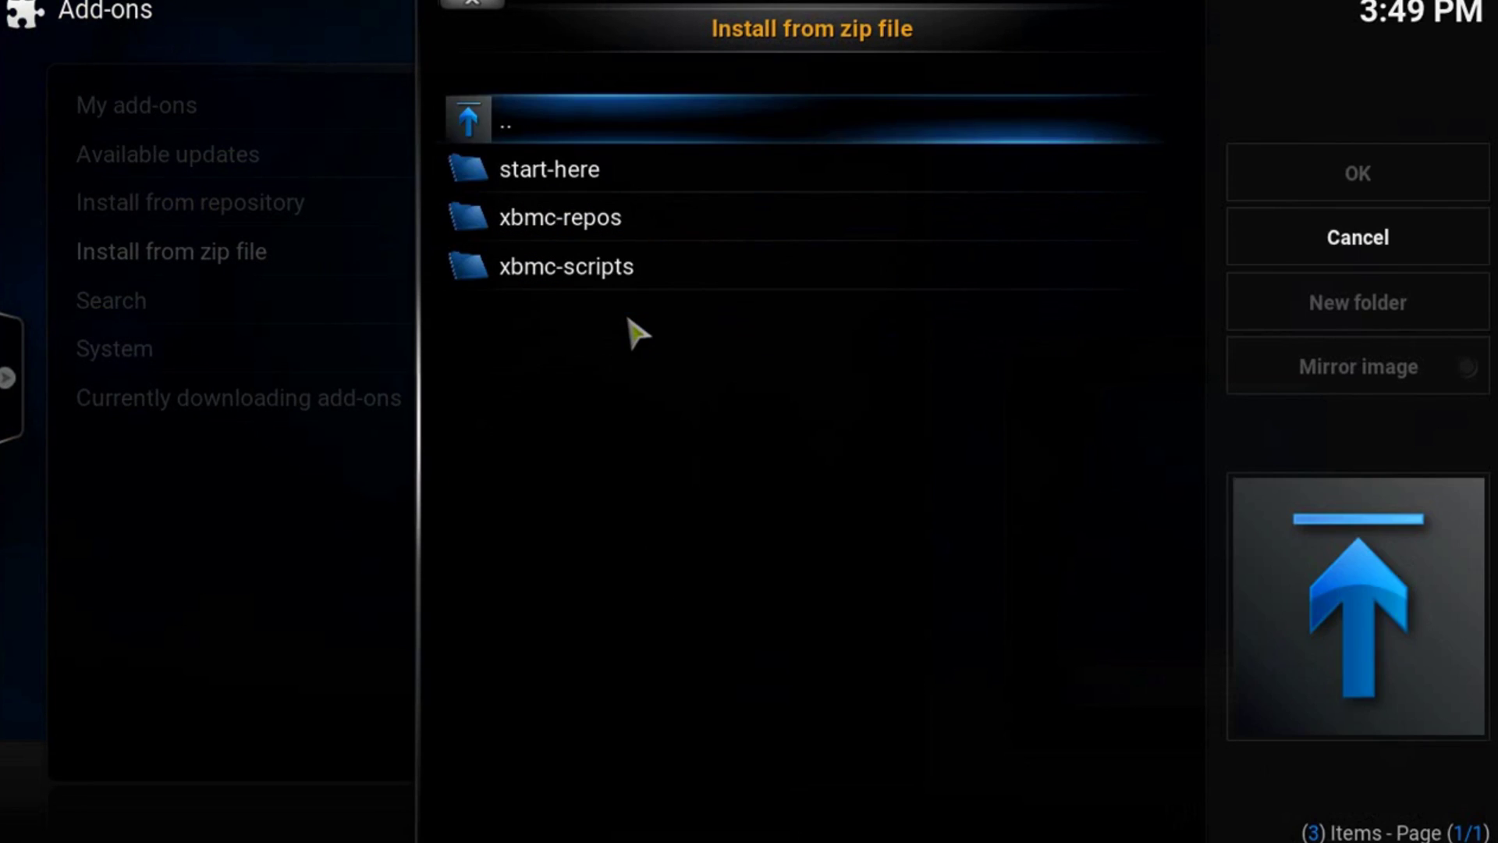
left_click(597, 239)
key("Down")
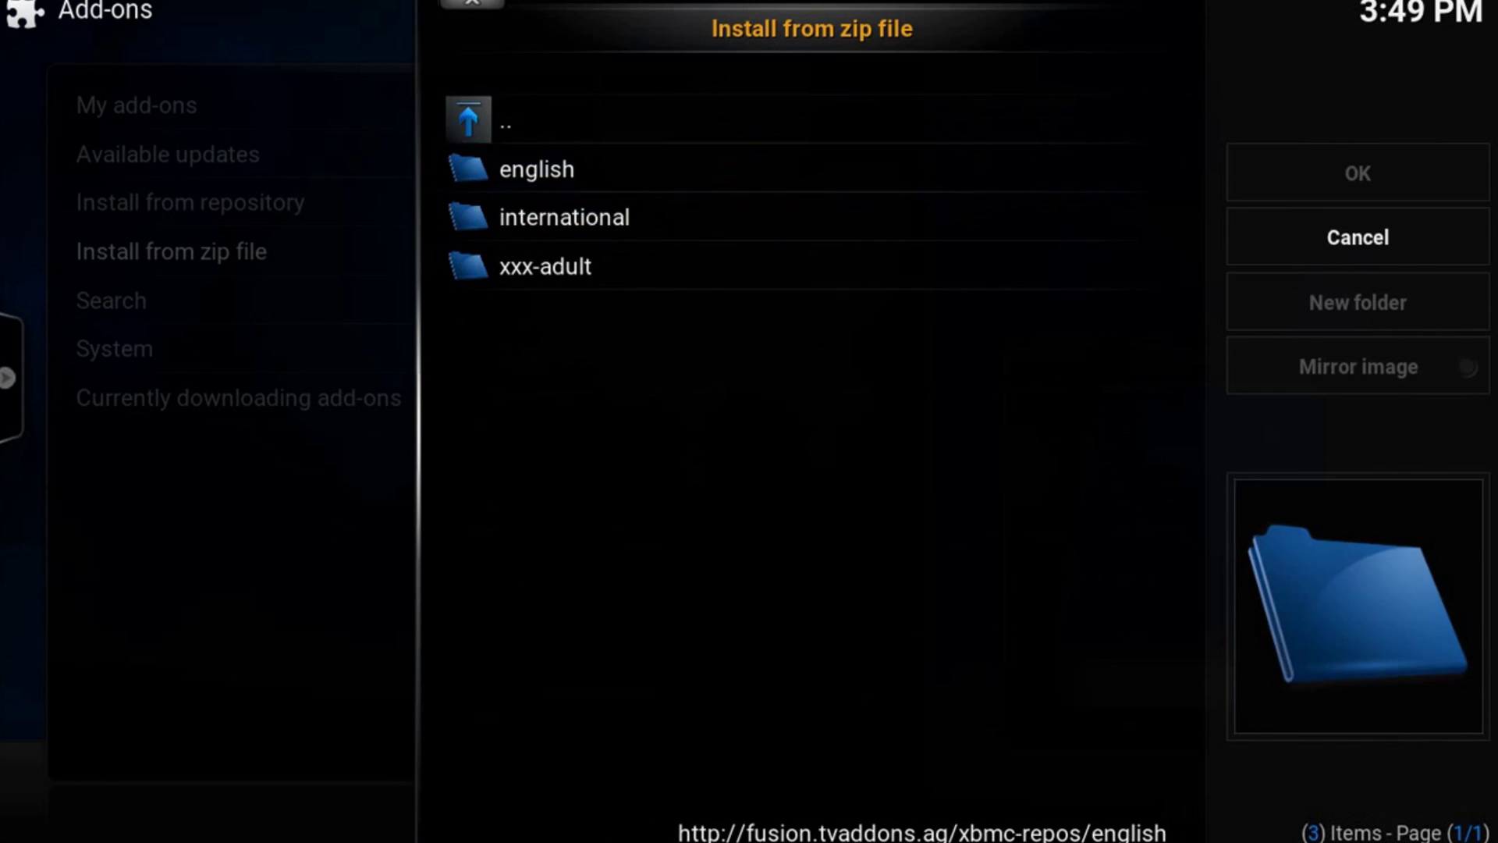
key("Return")
Install repository.natko1412-2.0.0.zip from the english folder list
key("Down")
key("Down")
key("Down")
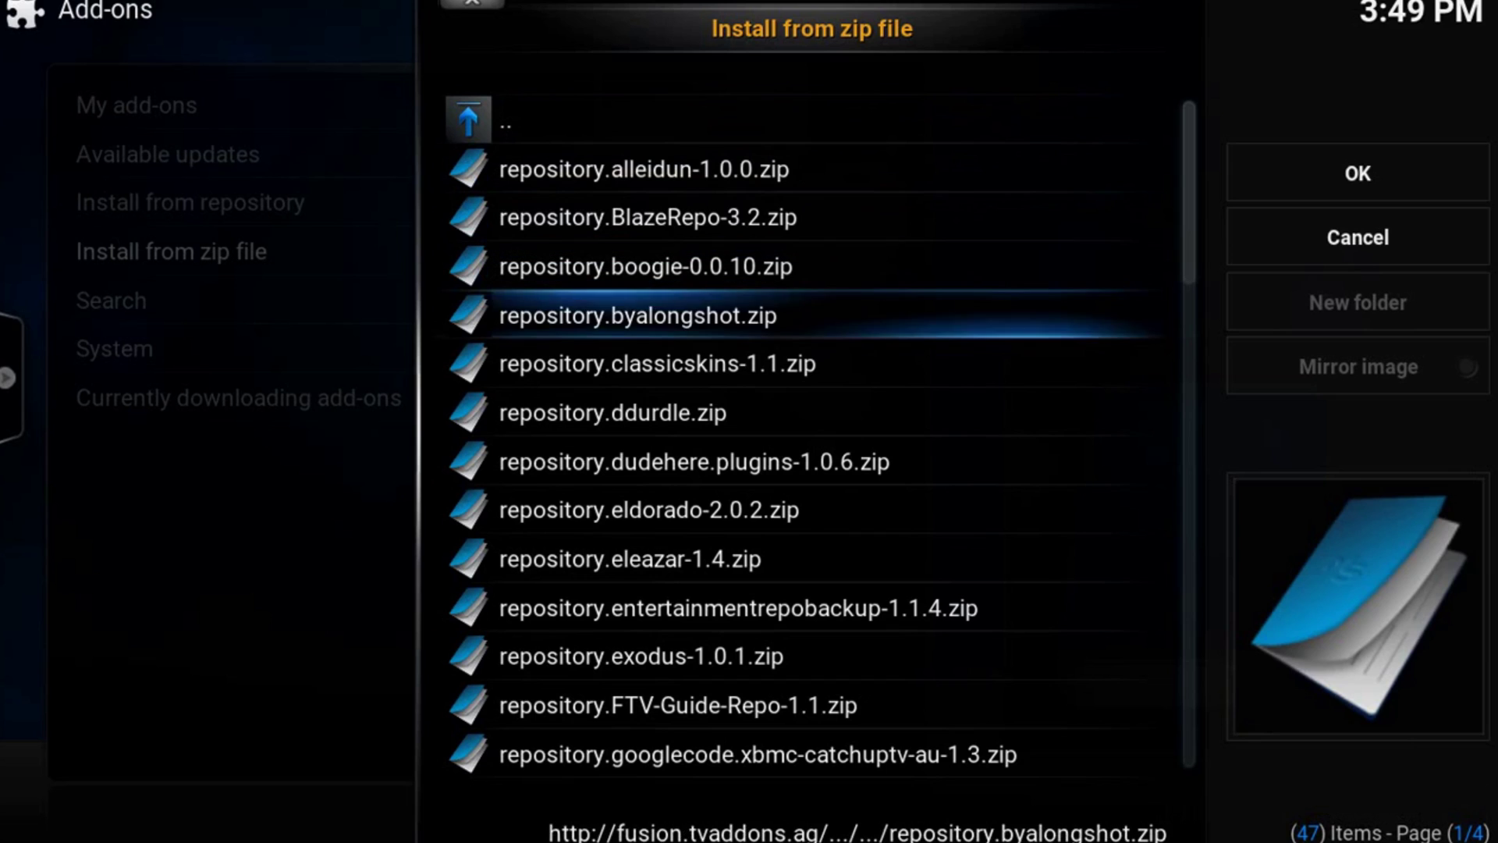
key("Down")
key("Down")
key("Down")
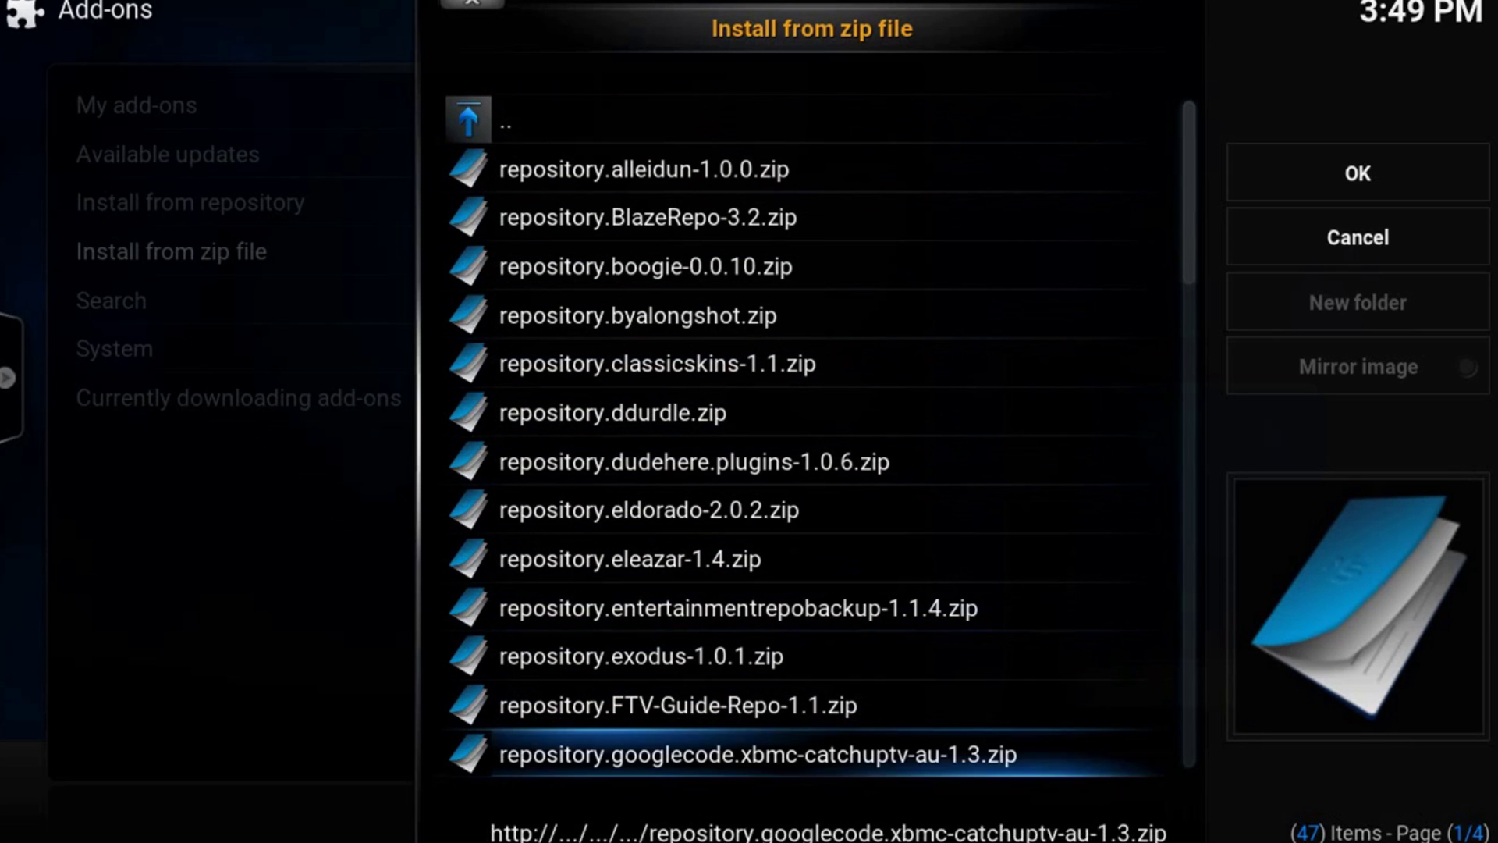
key("Down")
key("Down")
key("Down")
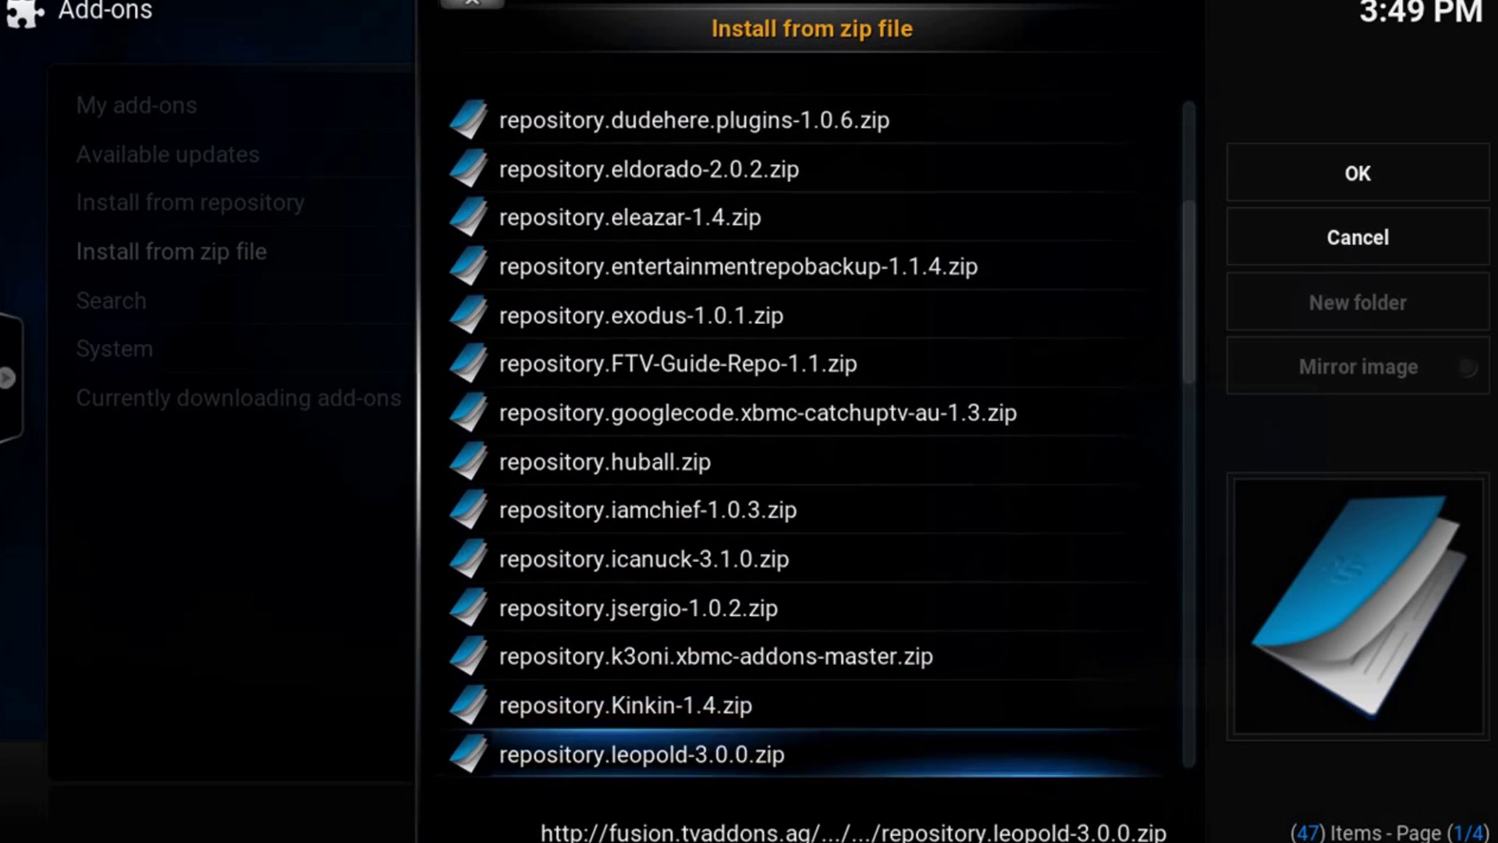
key("Down")
key("Down")
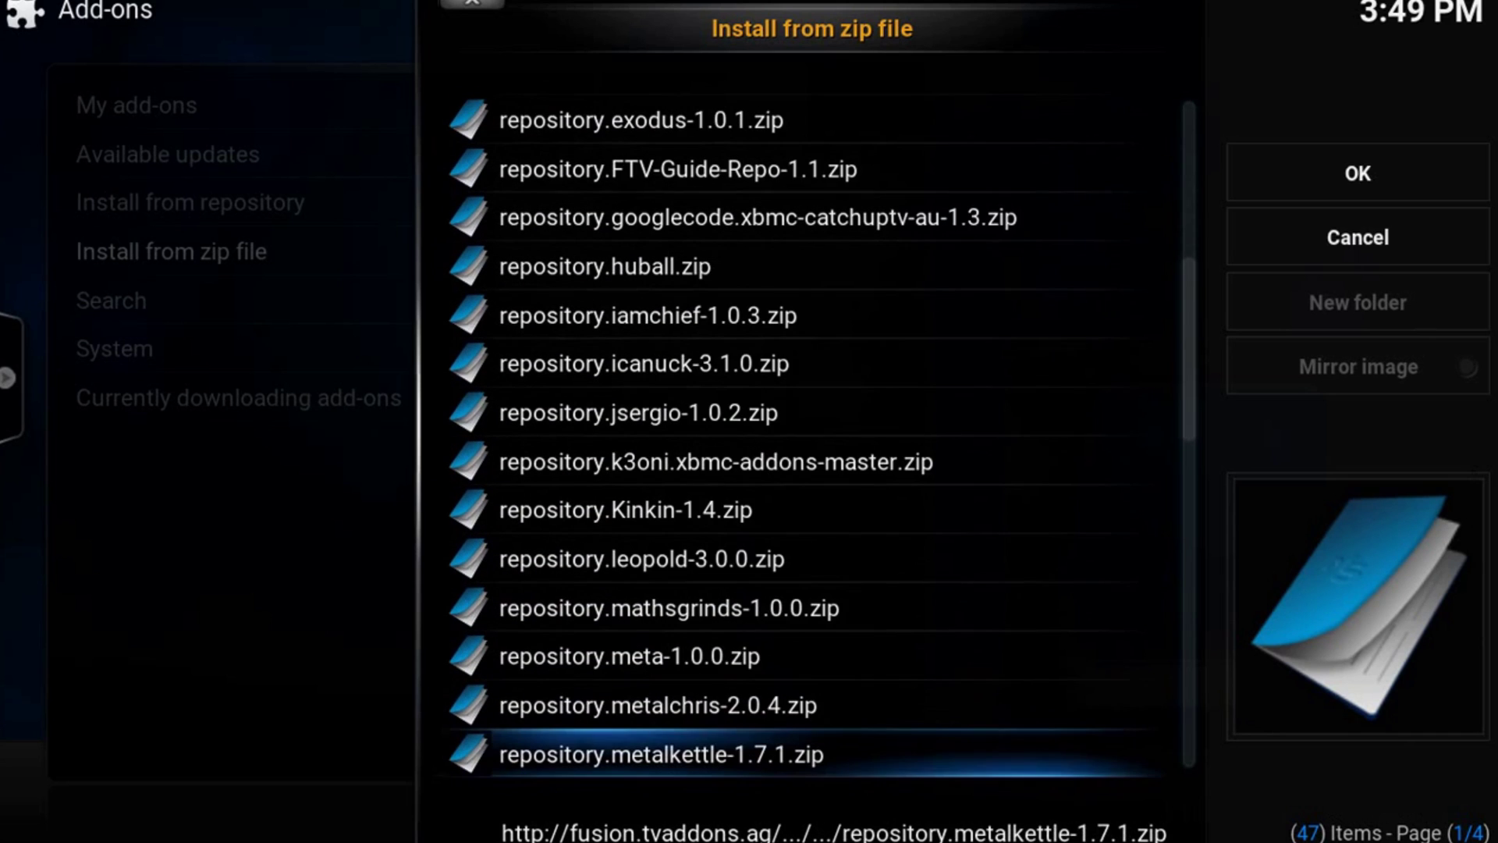
key("Down")
key("Down")
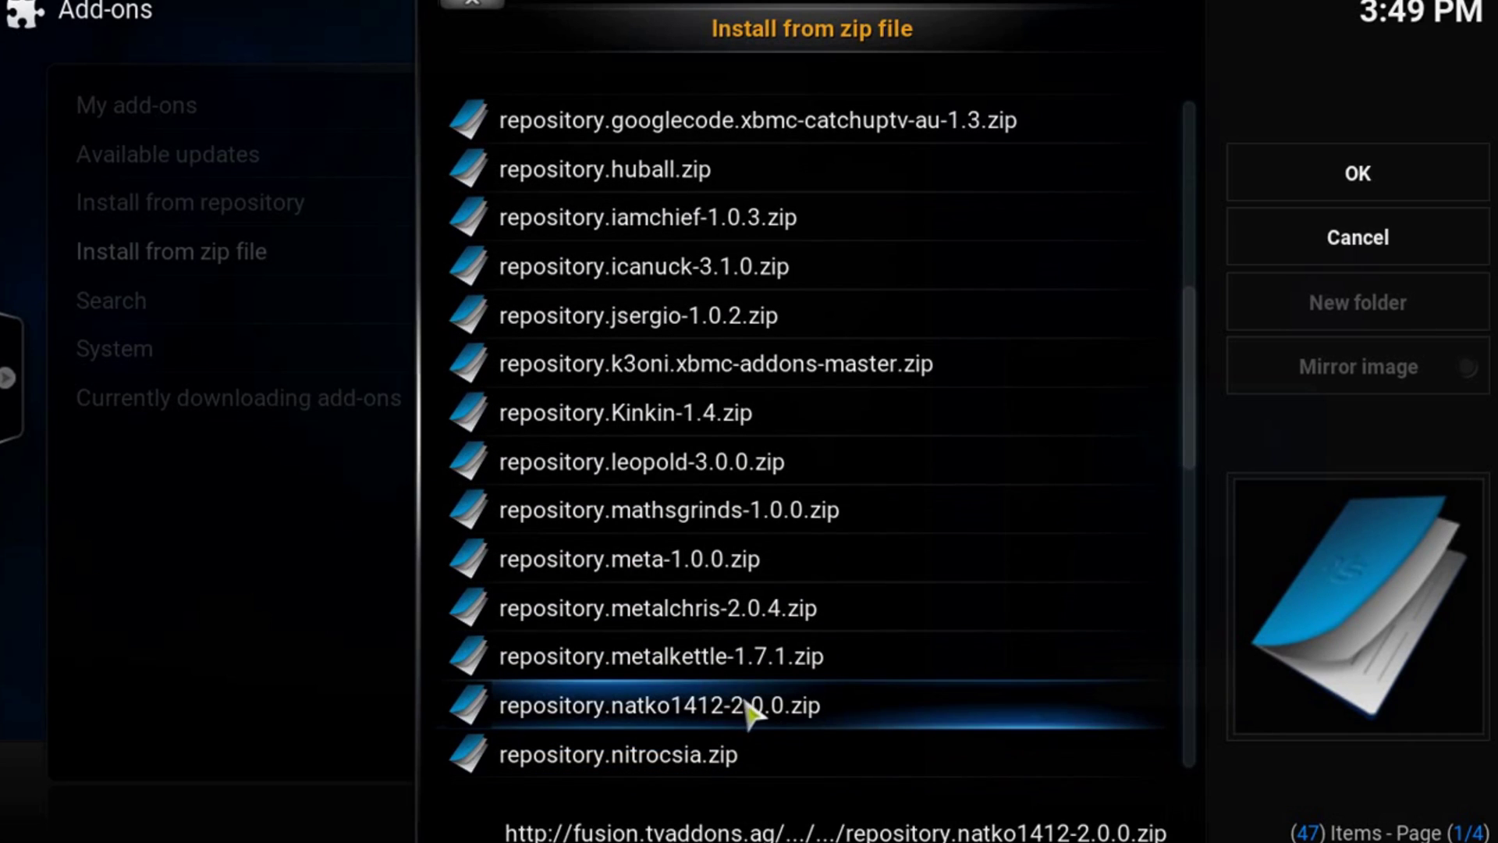
left_click(709, 703)
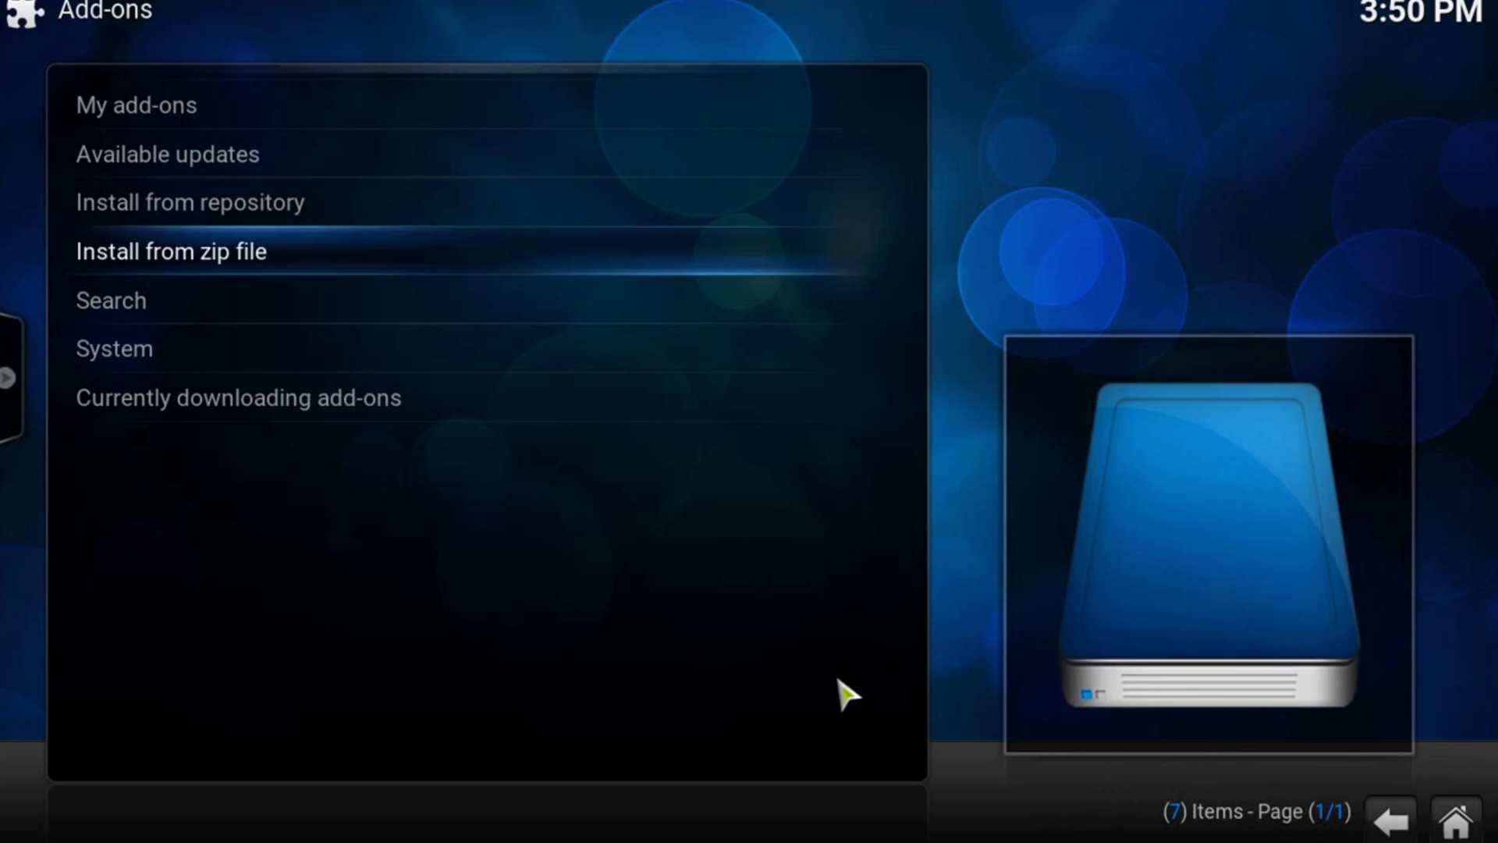
Open Install from repository and select the natko1412 repo
left_click(277, 209)
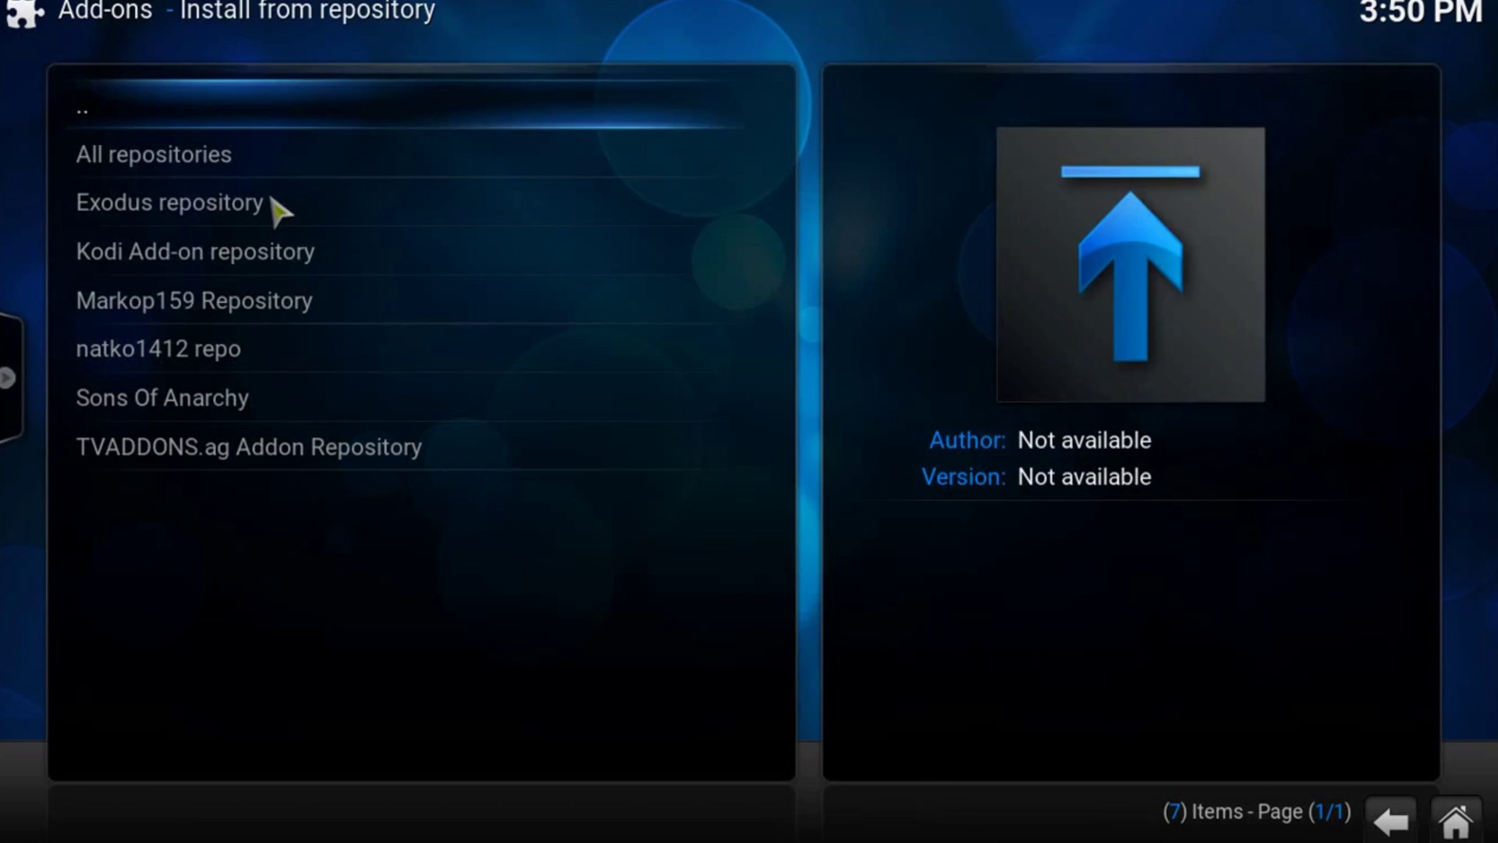
left_click(233, 345)
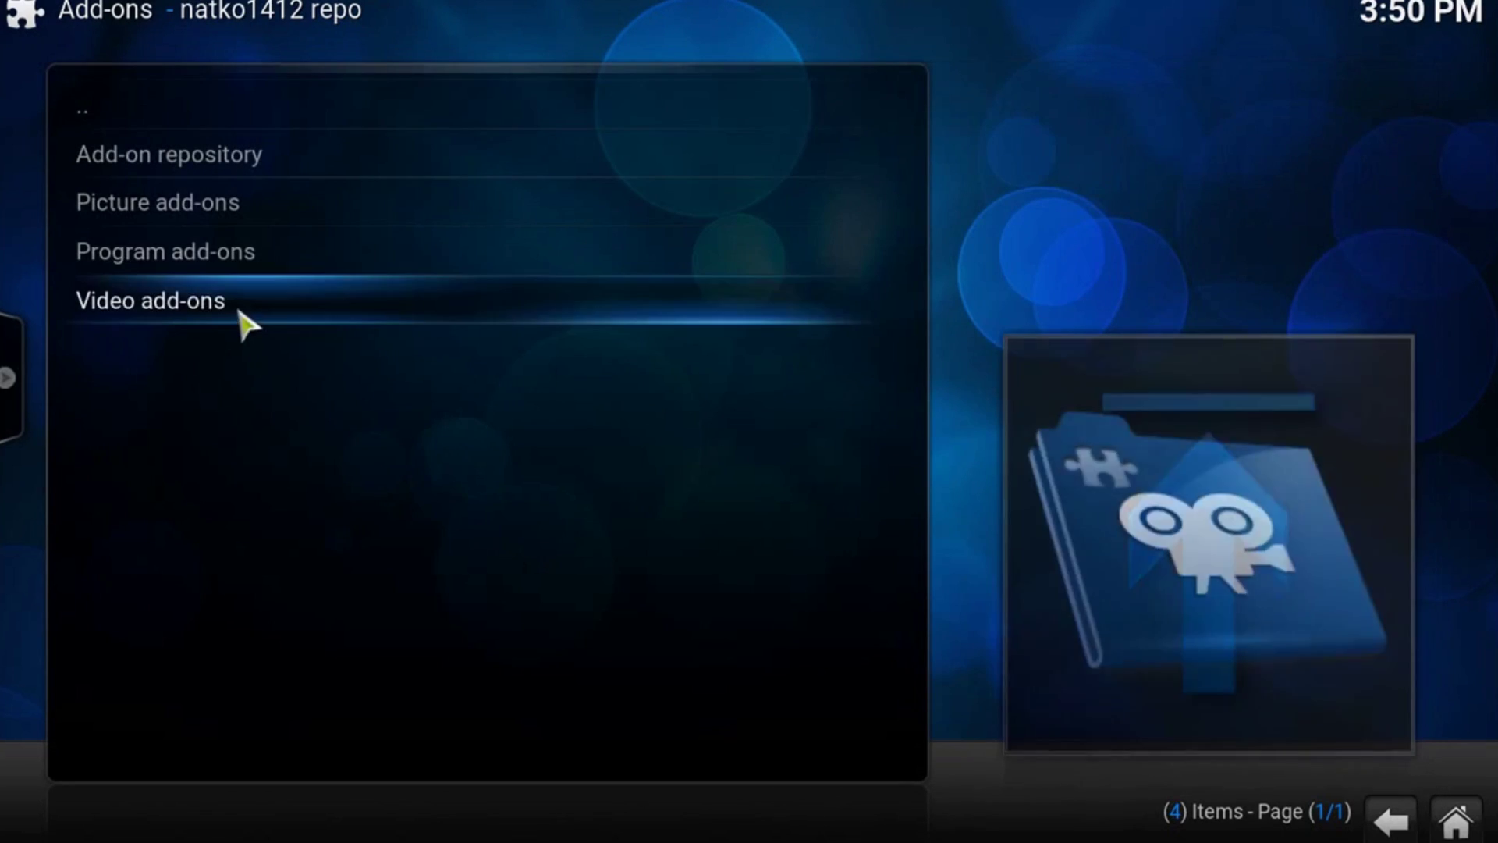
Install the Castaway add-on from the repo's Video add-ons category
left_click(242, 309)
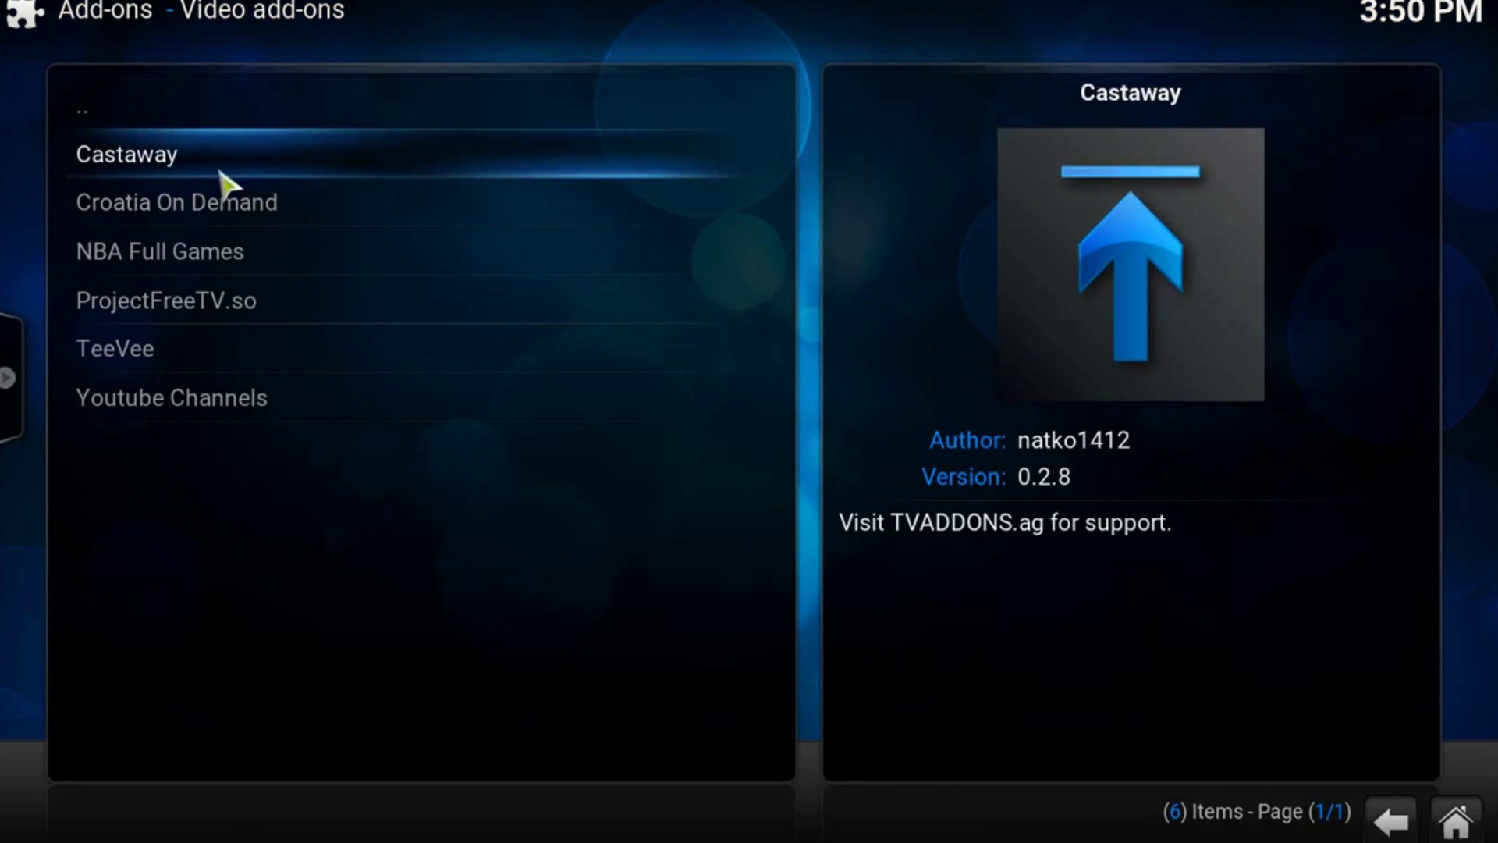
left_click(263, 166)
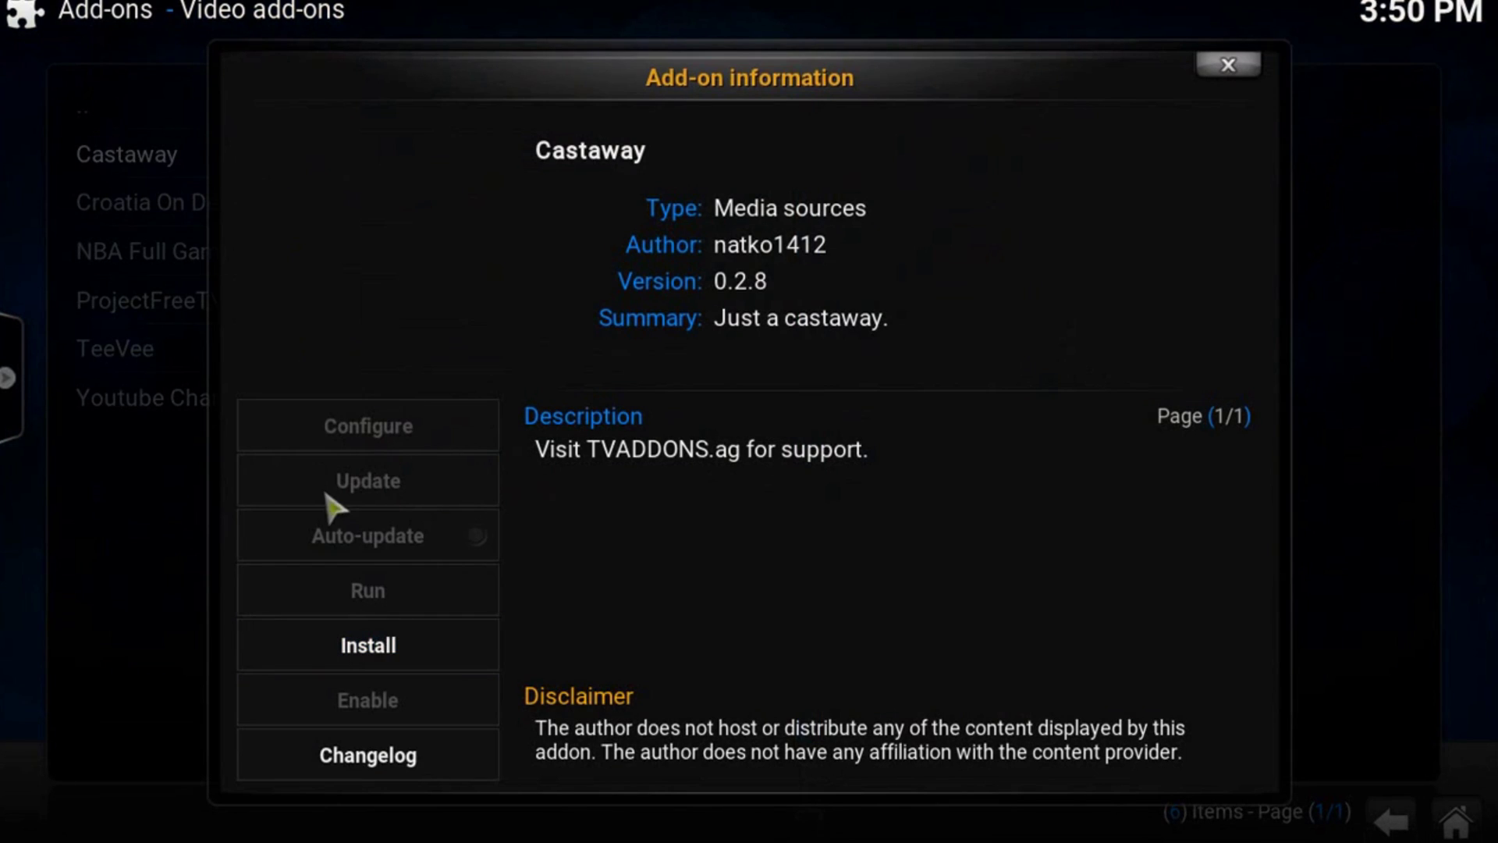
left_click(349, 647)
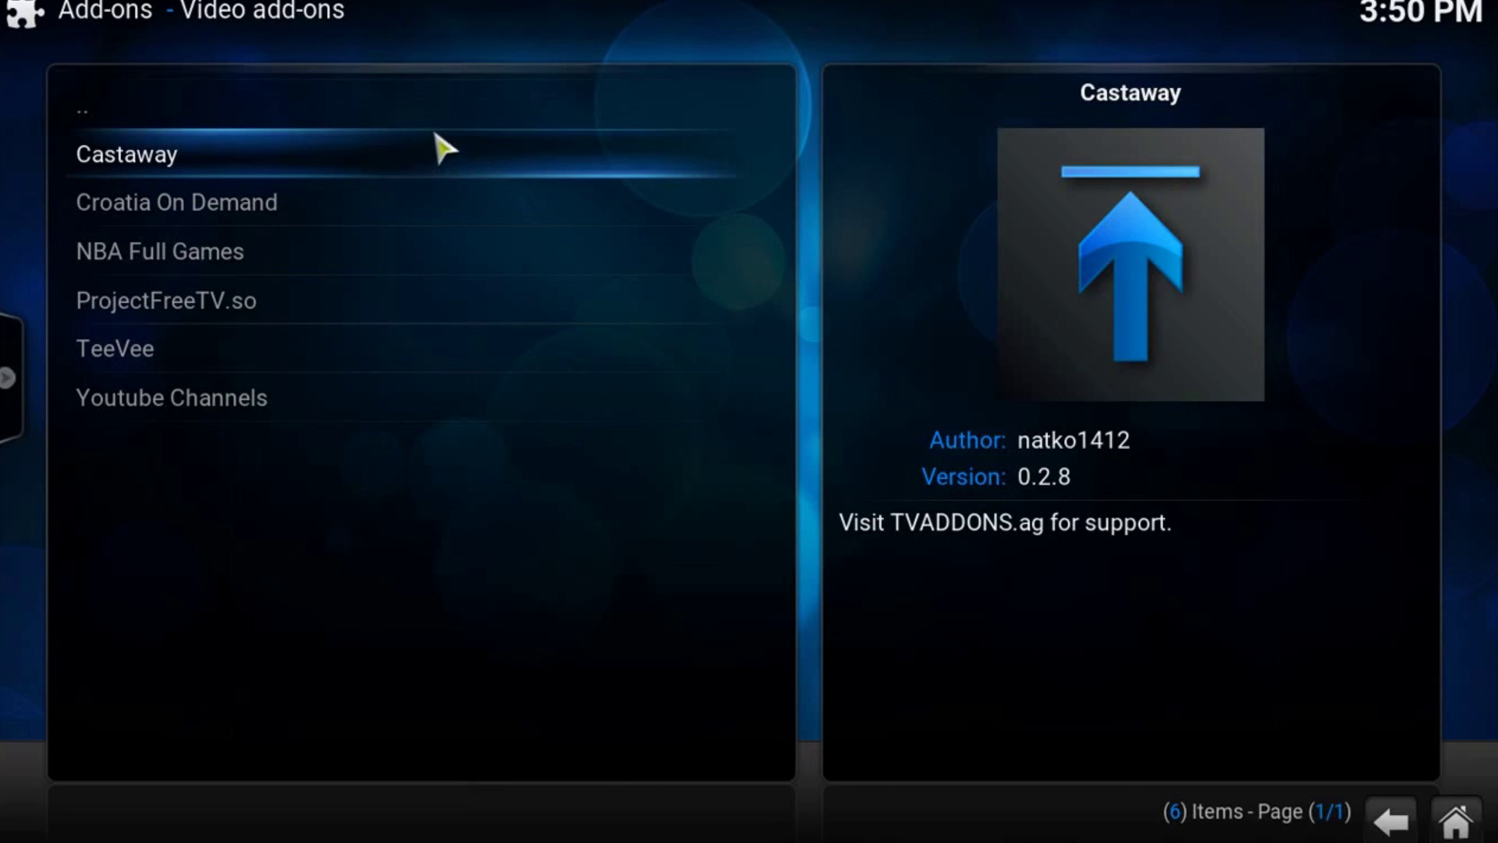
Reopen the natko1412 Video add-ons list to confirm Castaway shows Enabled
left_click(394, 126)
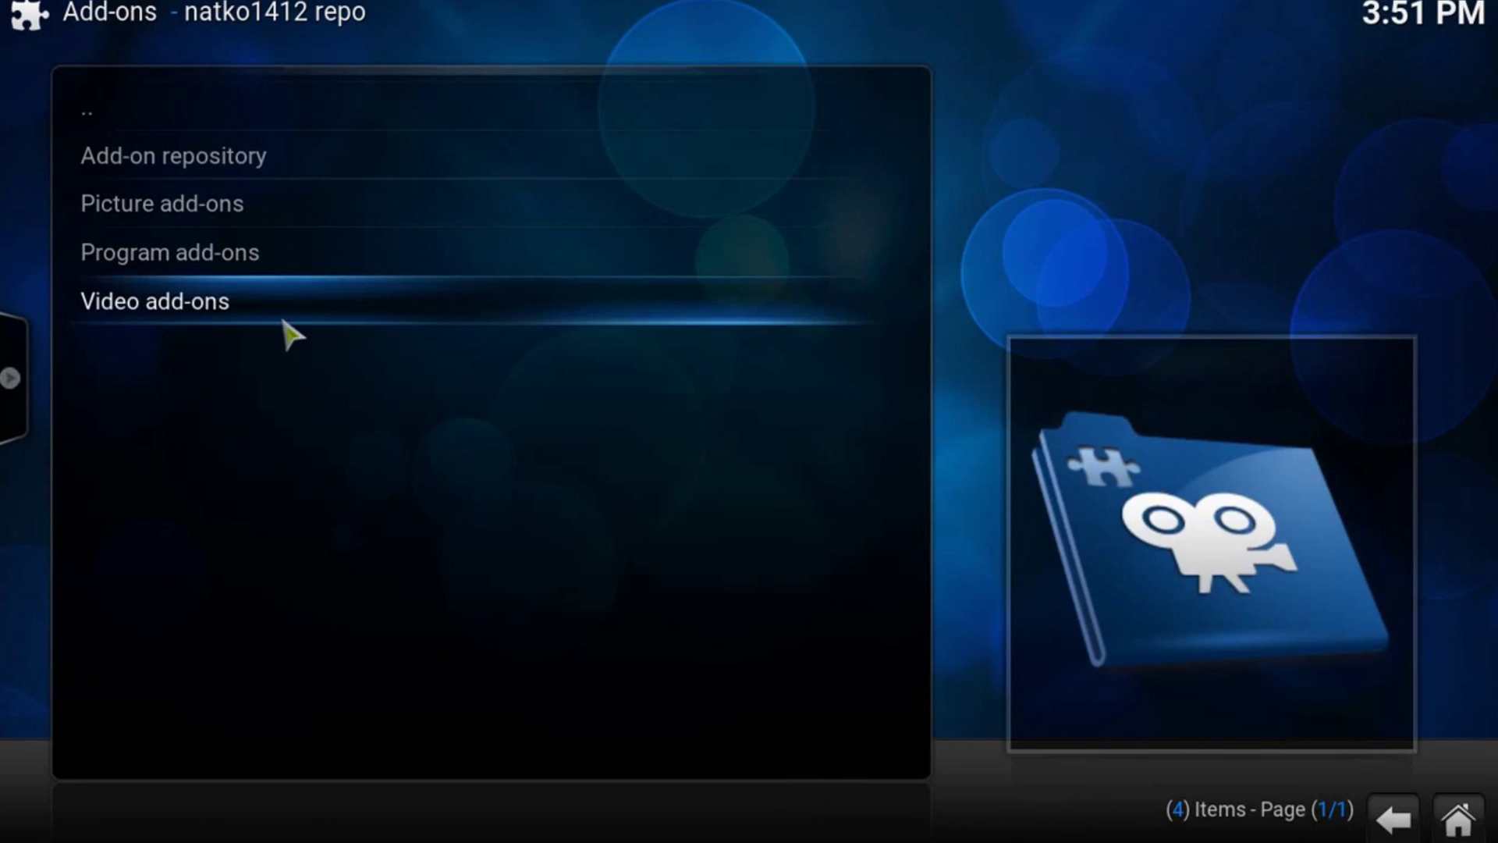
left_click(284, 318)
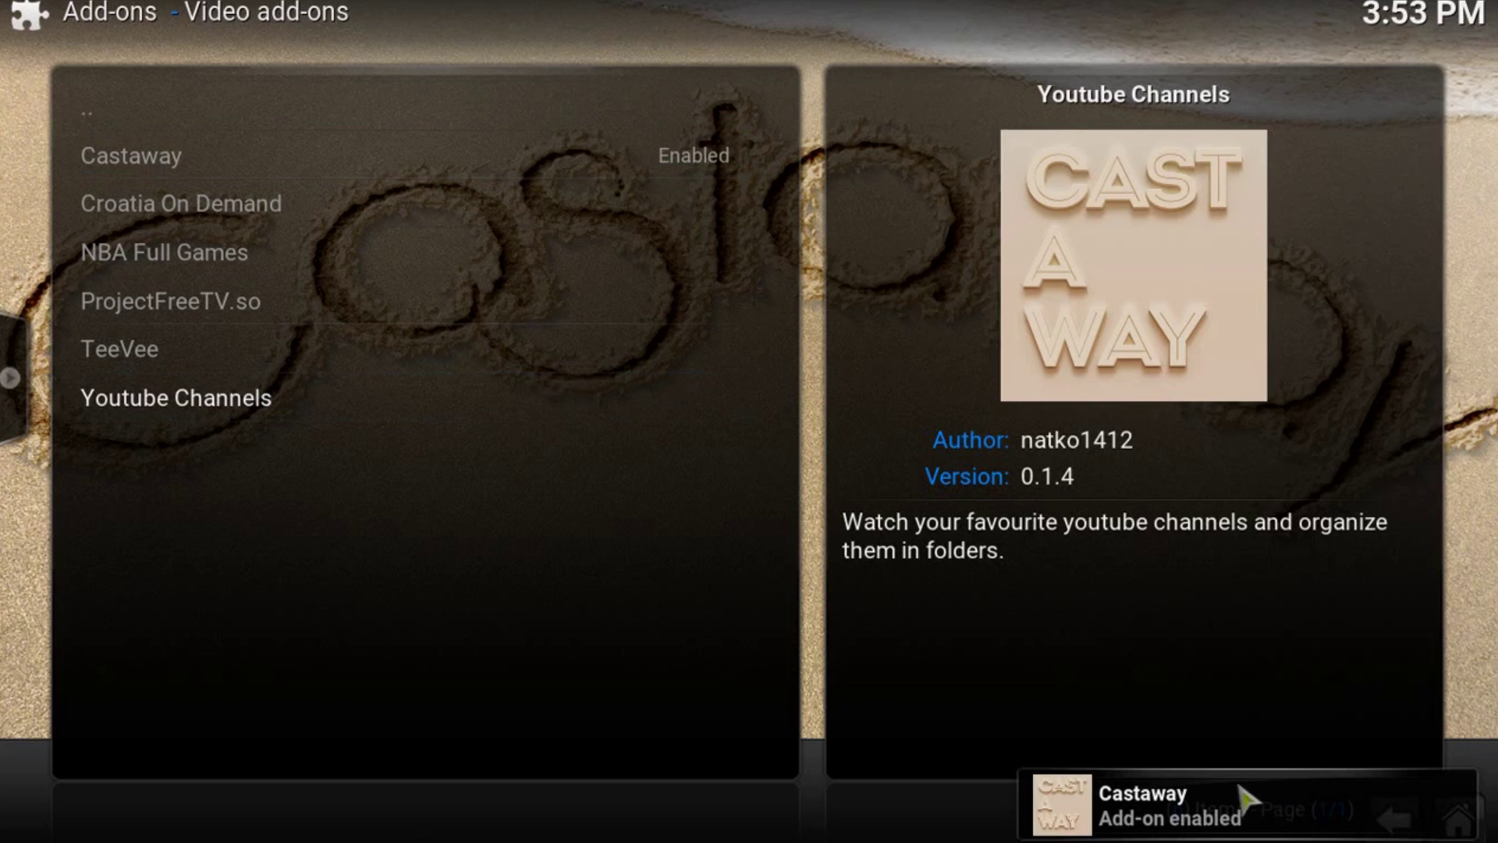
Launch Castaway from VIDEOS > Add-ons on the home screen
key("Escape")
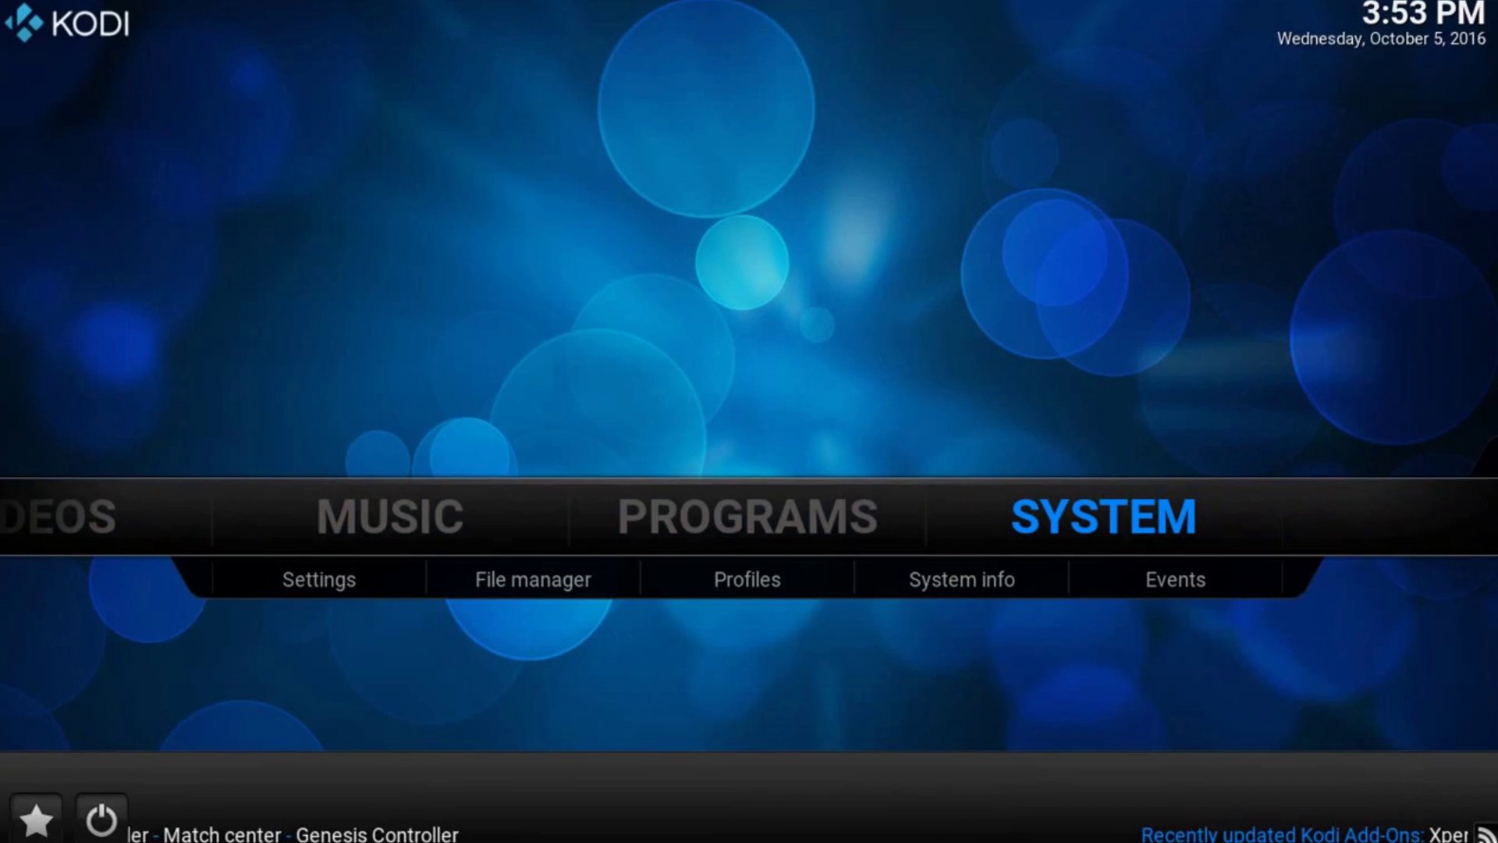
key("Left")
key("Left")
key("Left")
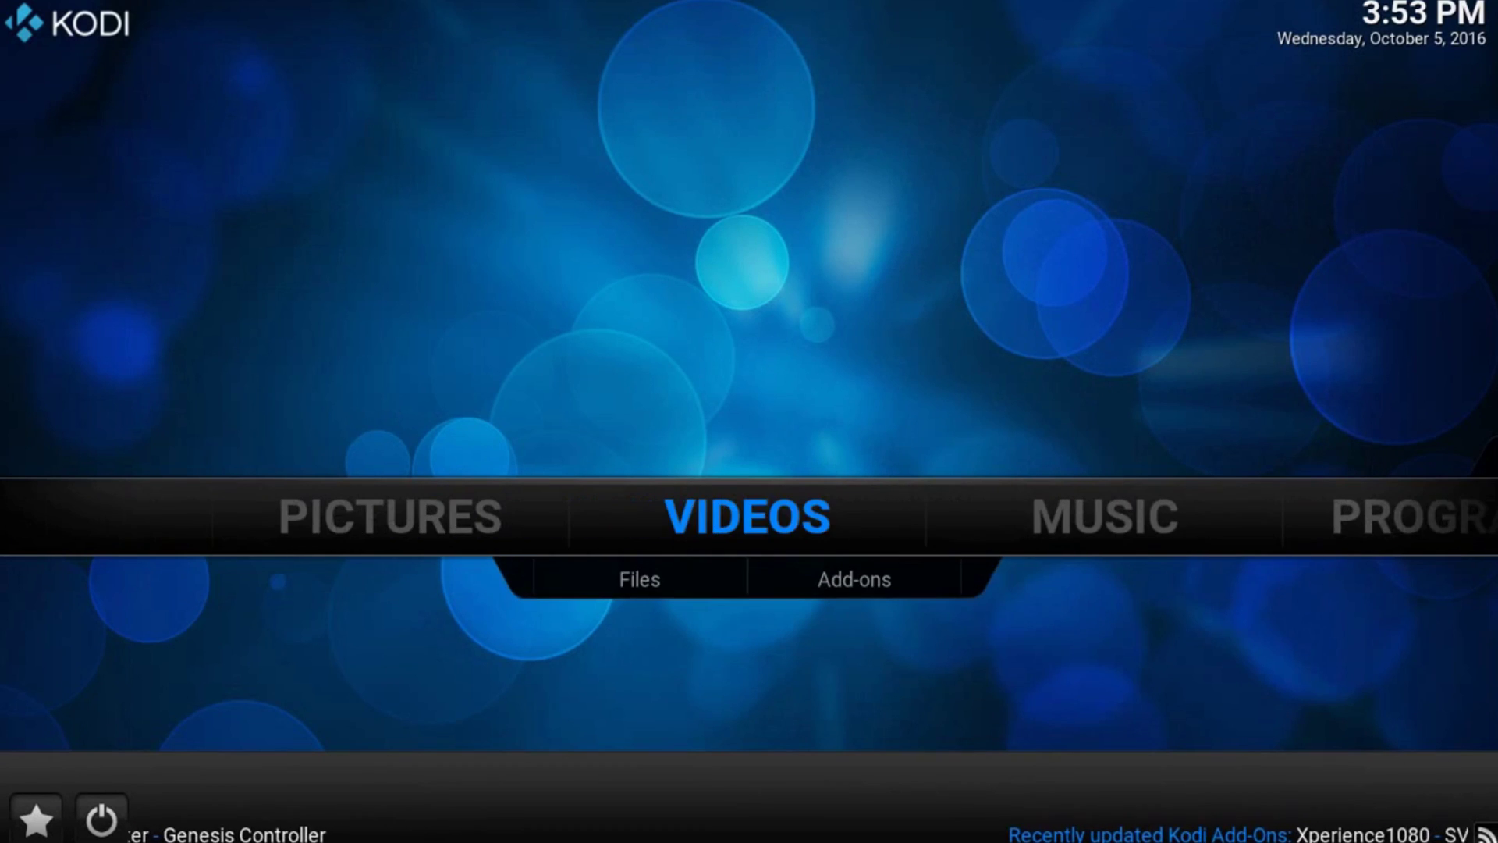
key("Down")
key("Right")
key("Return")
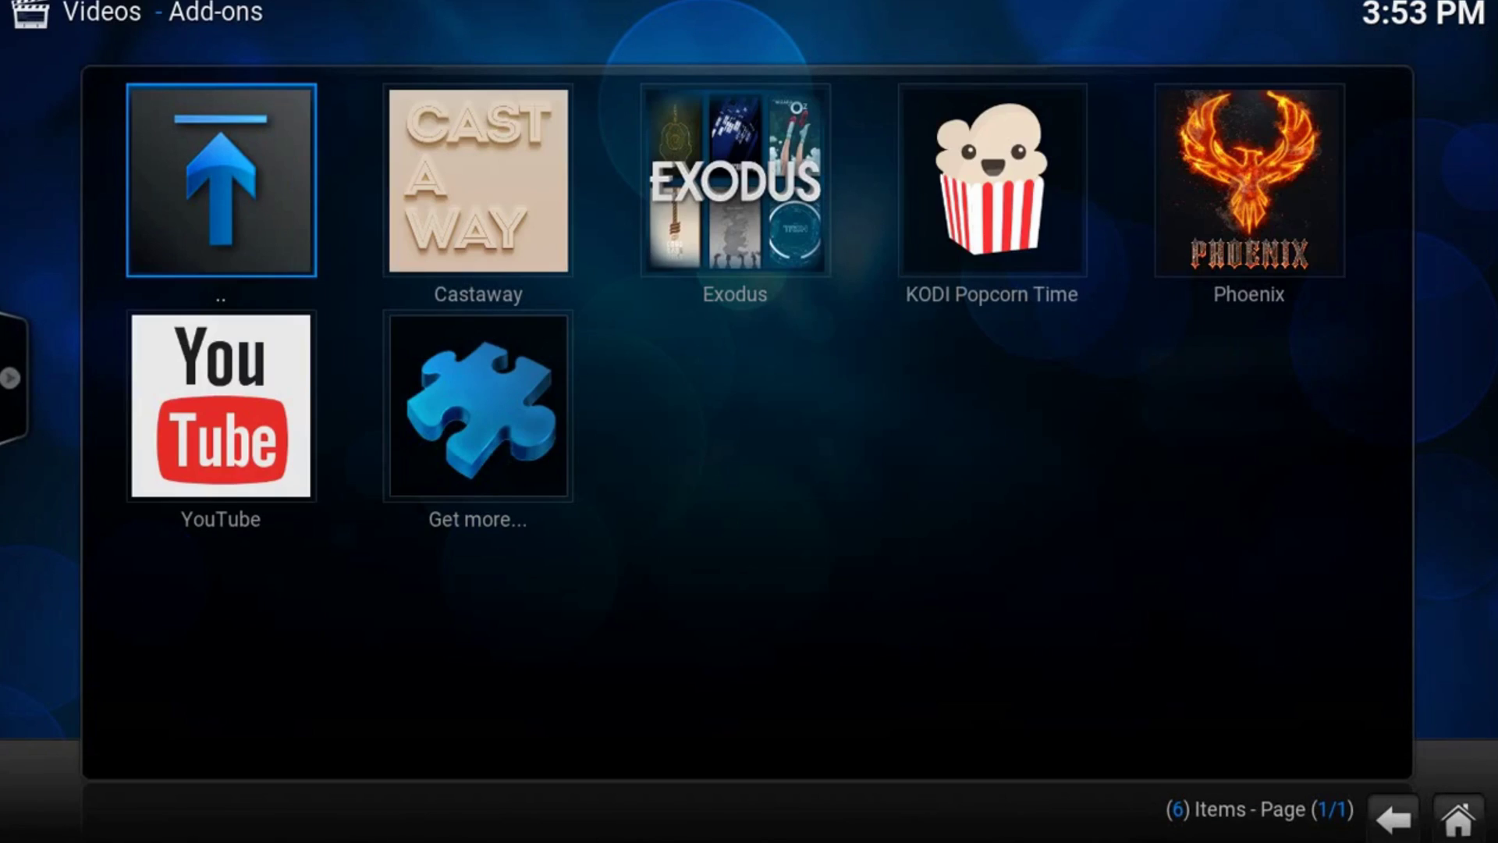
key("Right")
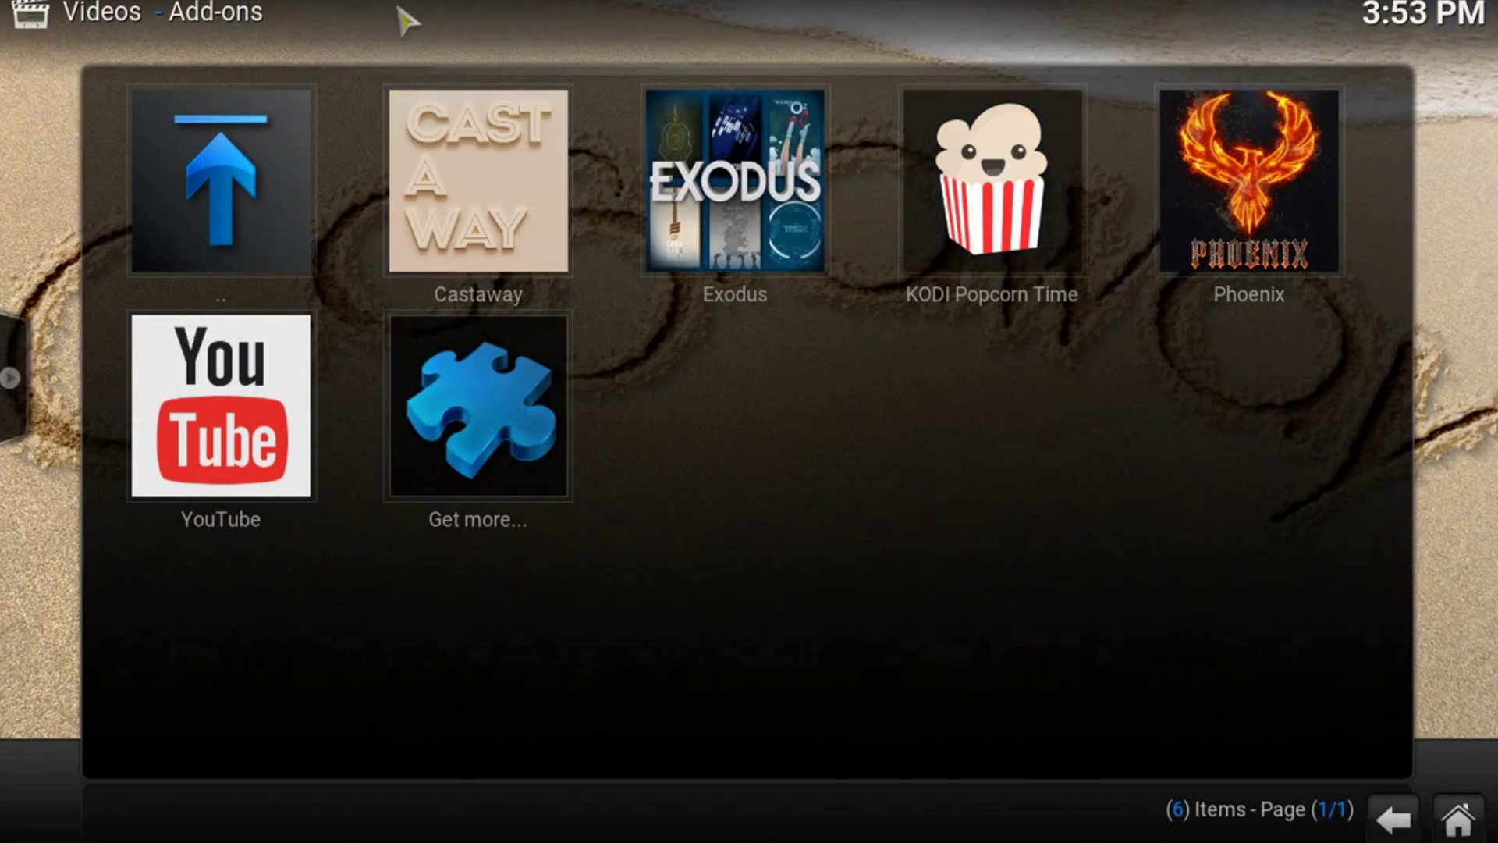
left_click(517, 191)
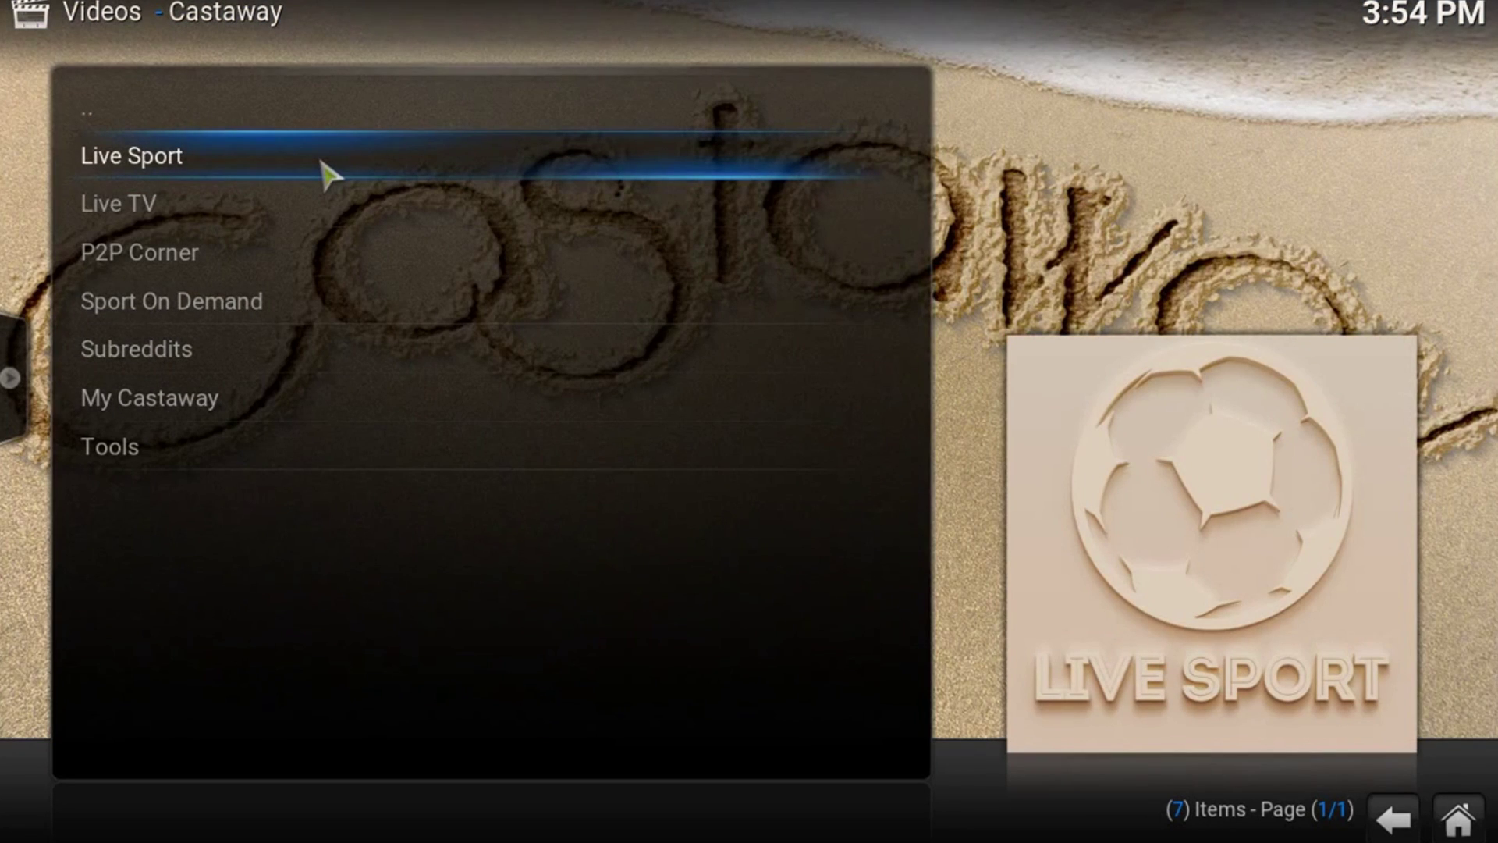
View Castaway's Live Sport sites, then return to the Castaway menu
left_click(331, 173)
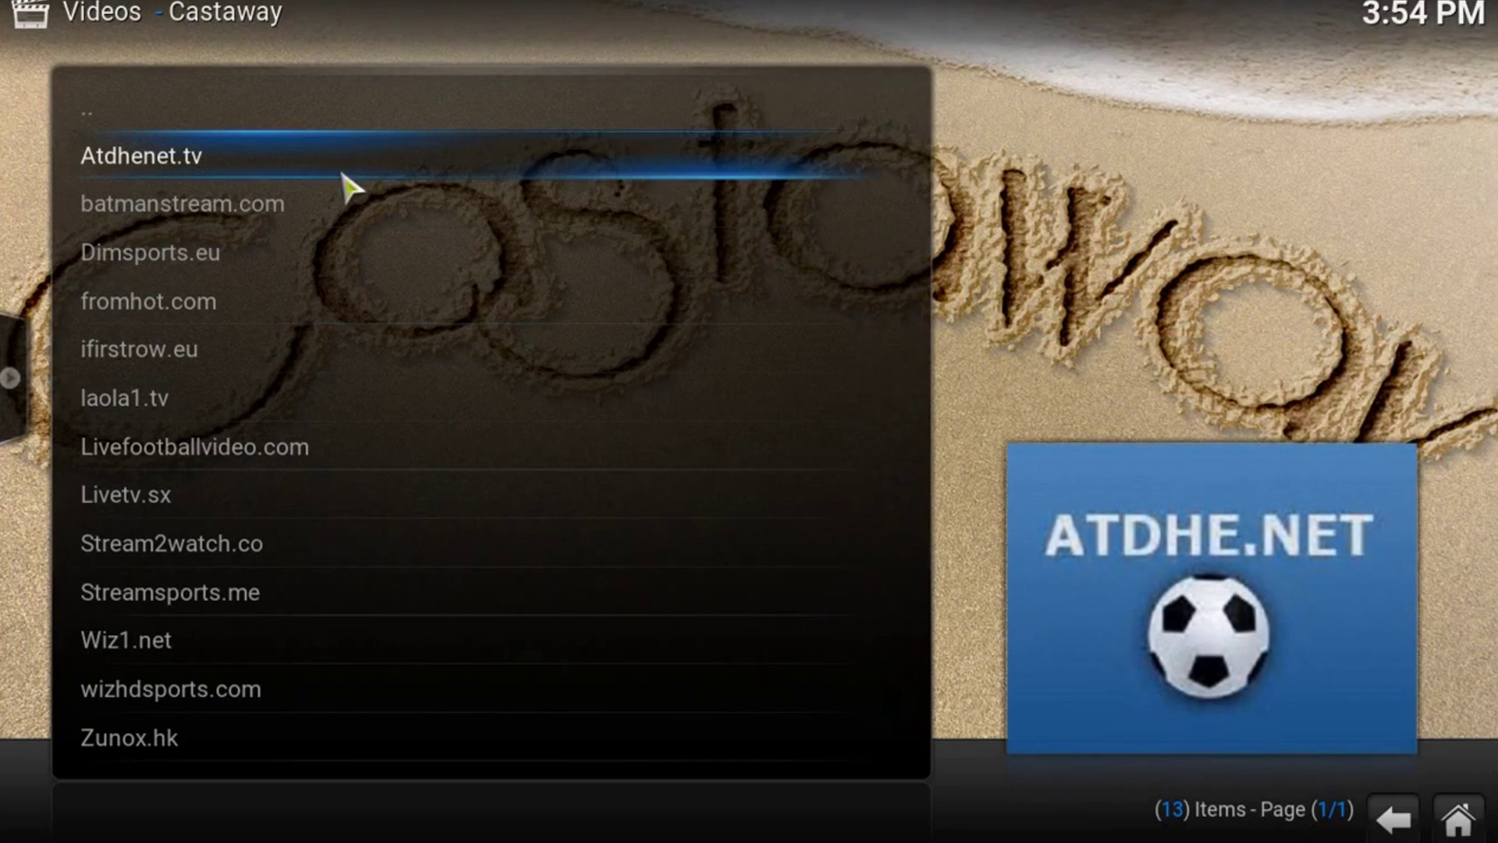
key("Down")
key("Down")
key("Down")
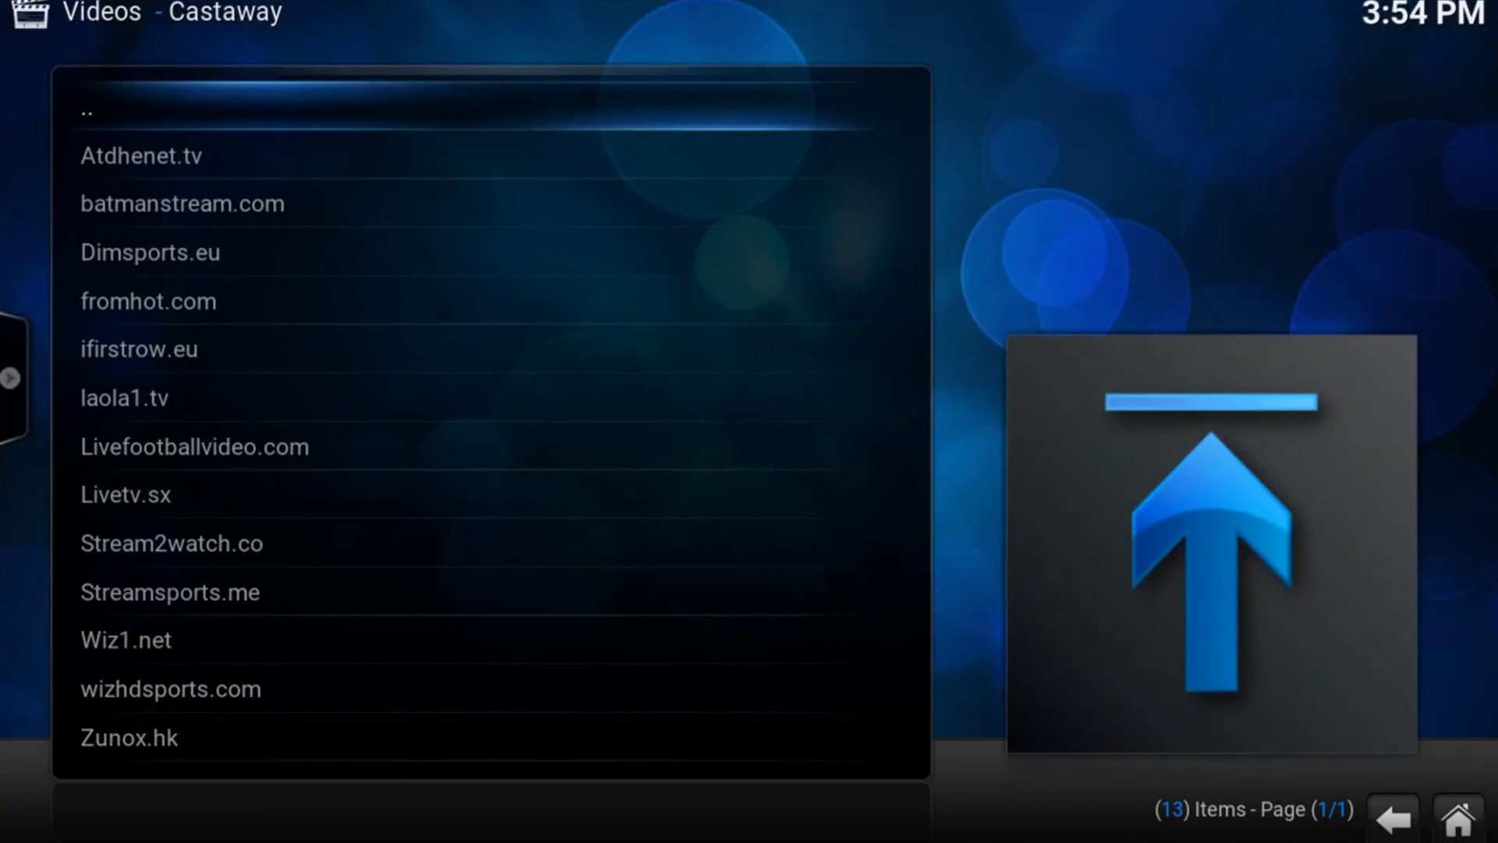
key("Return")
Open Live TV, switch its view to Thumbnail, browse the sites and go back
key("Down")
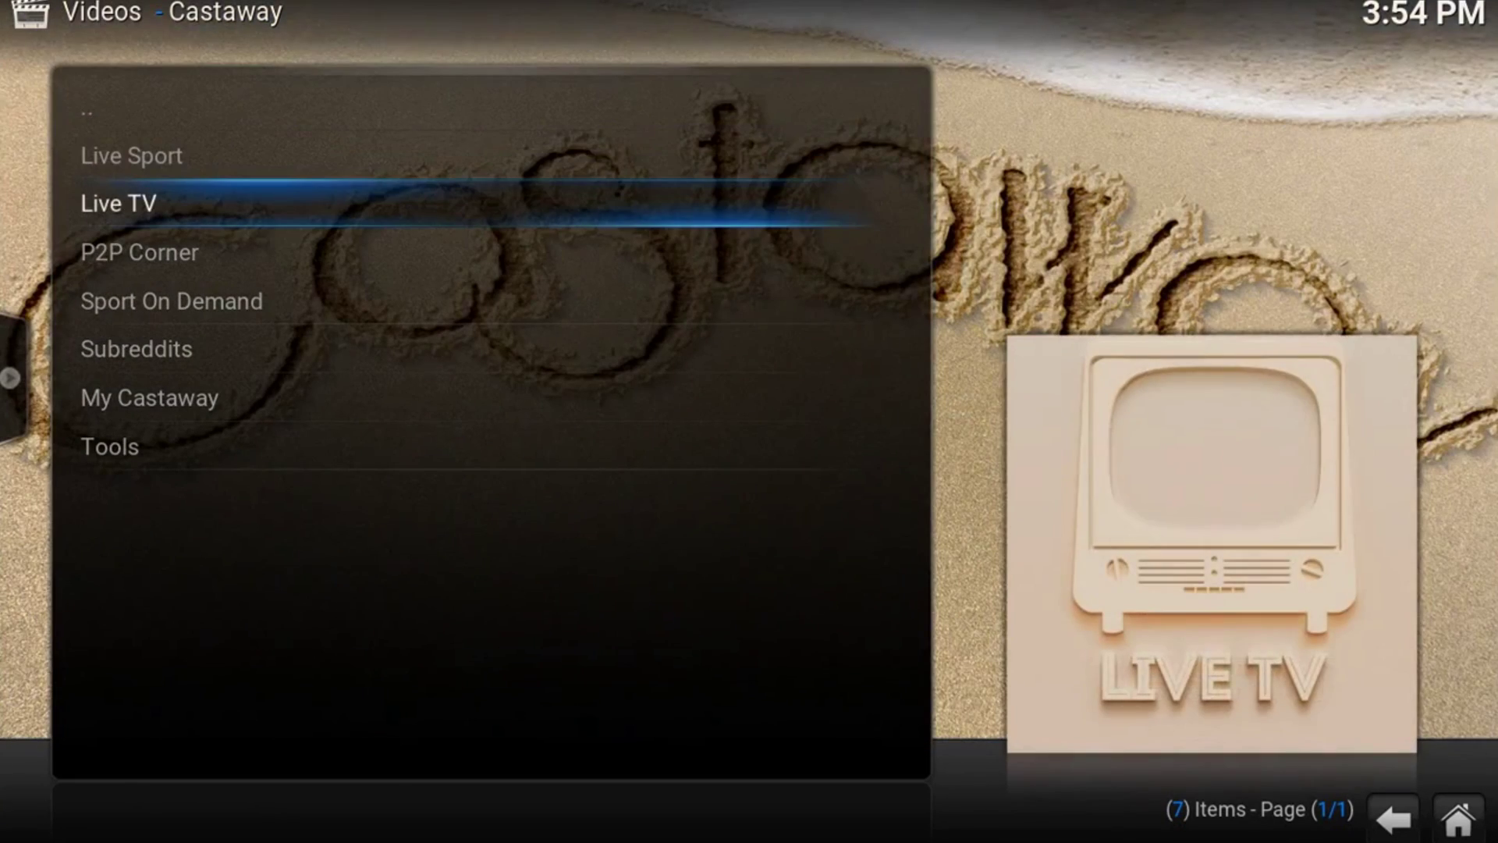
key("Return")
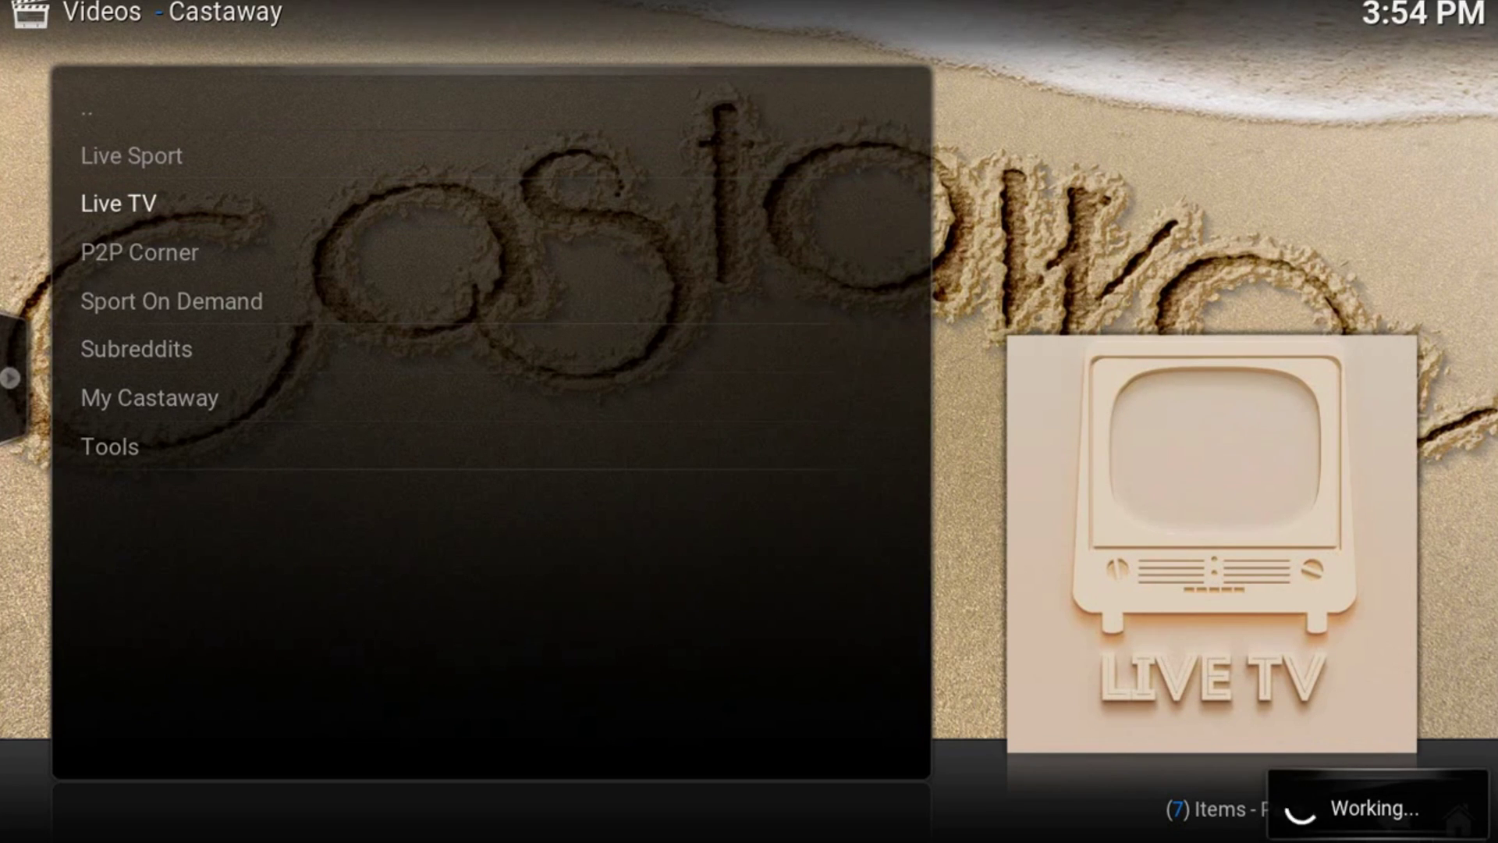
key("Left")
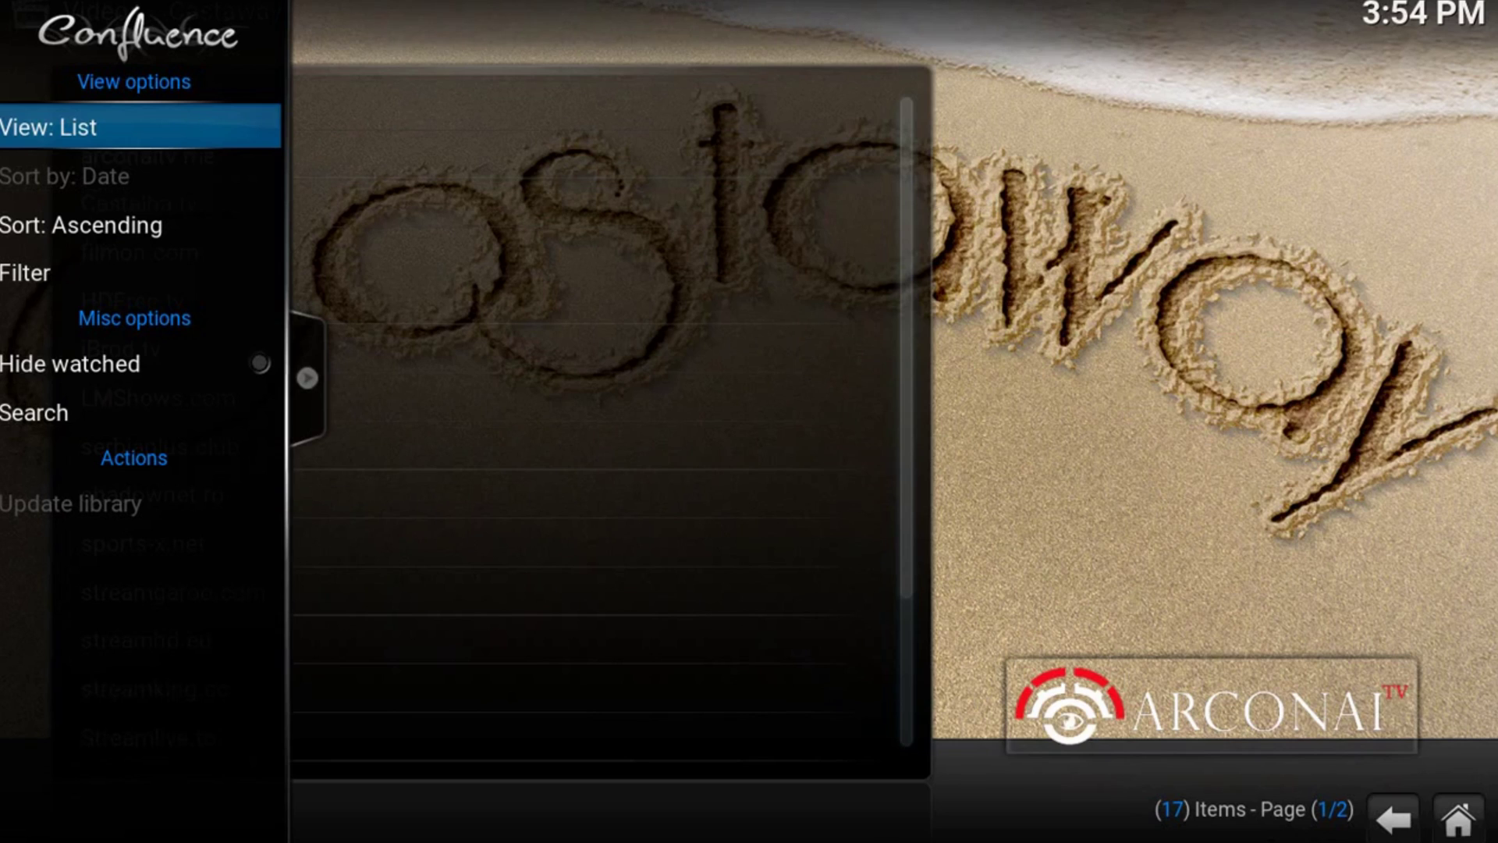
key("Return")
key("Return")
key("Right")
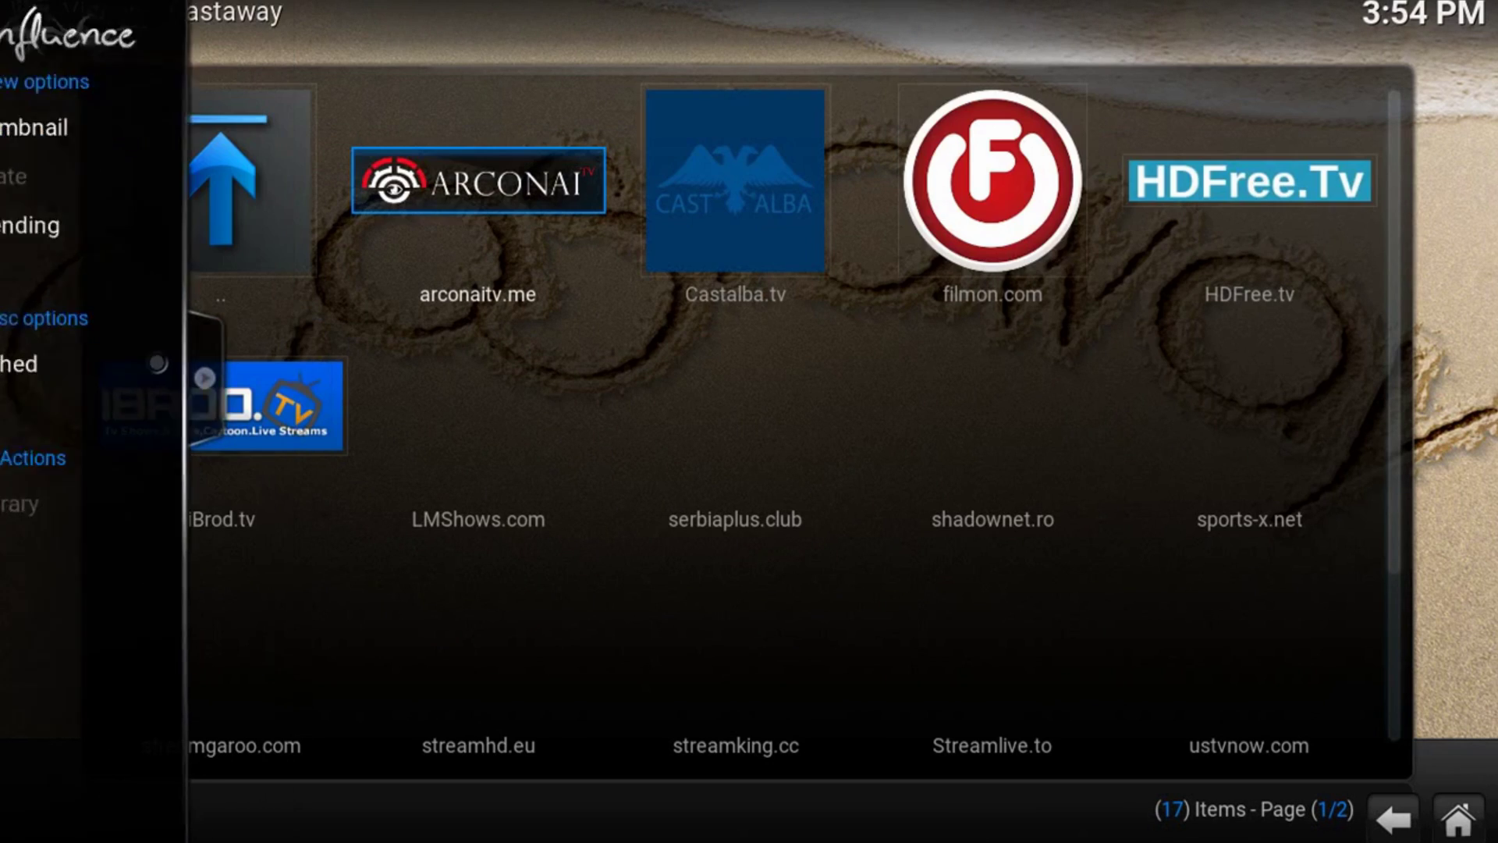
key("Down")
key("Down")
key("Down")
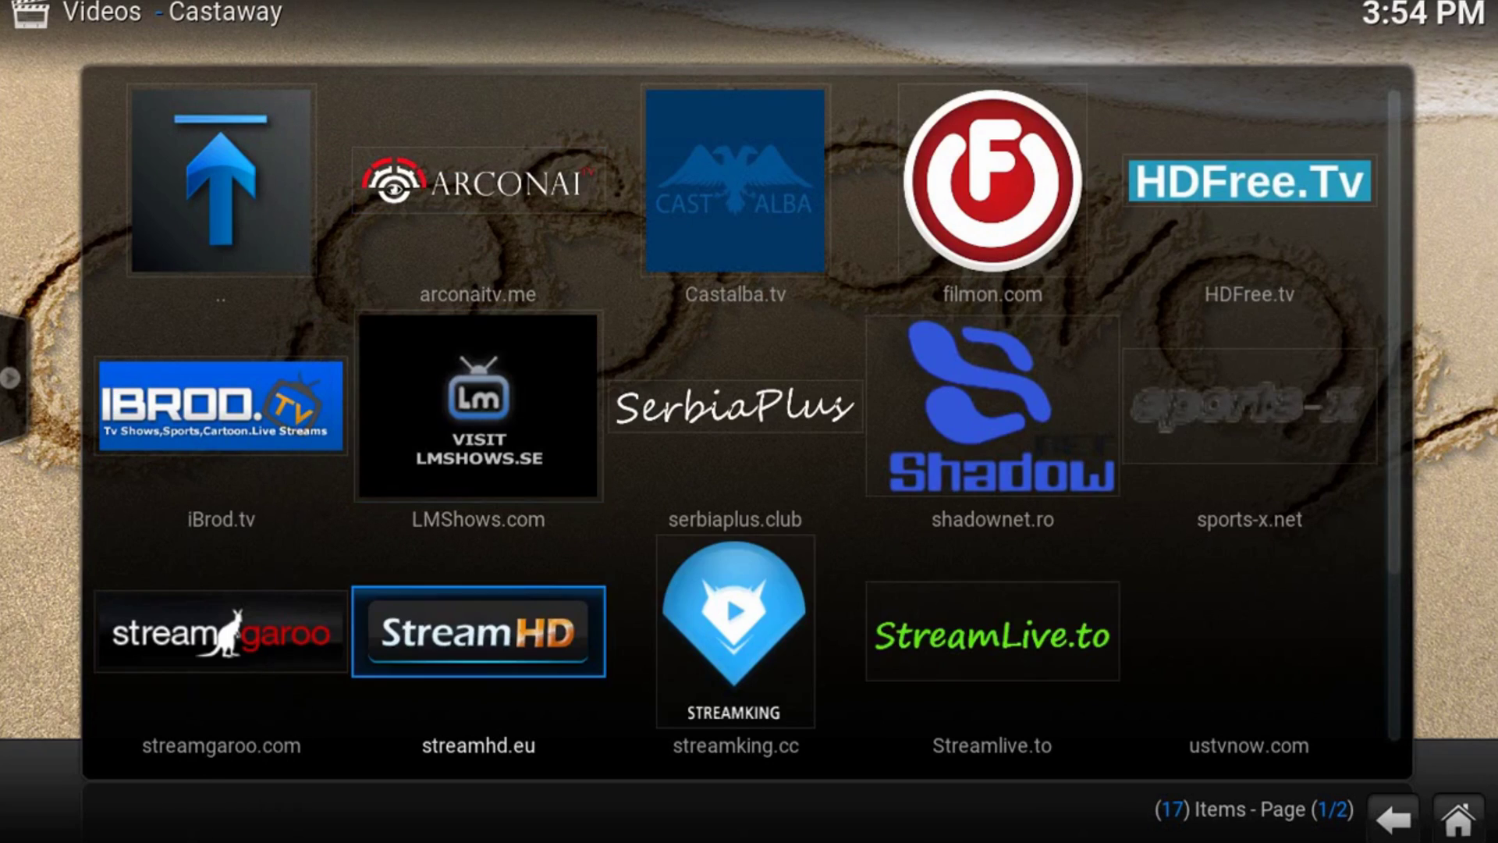
key("Up")
key("Up")
key("Up")
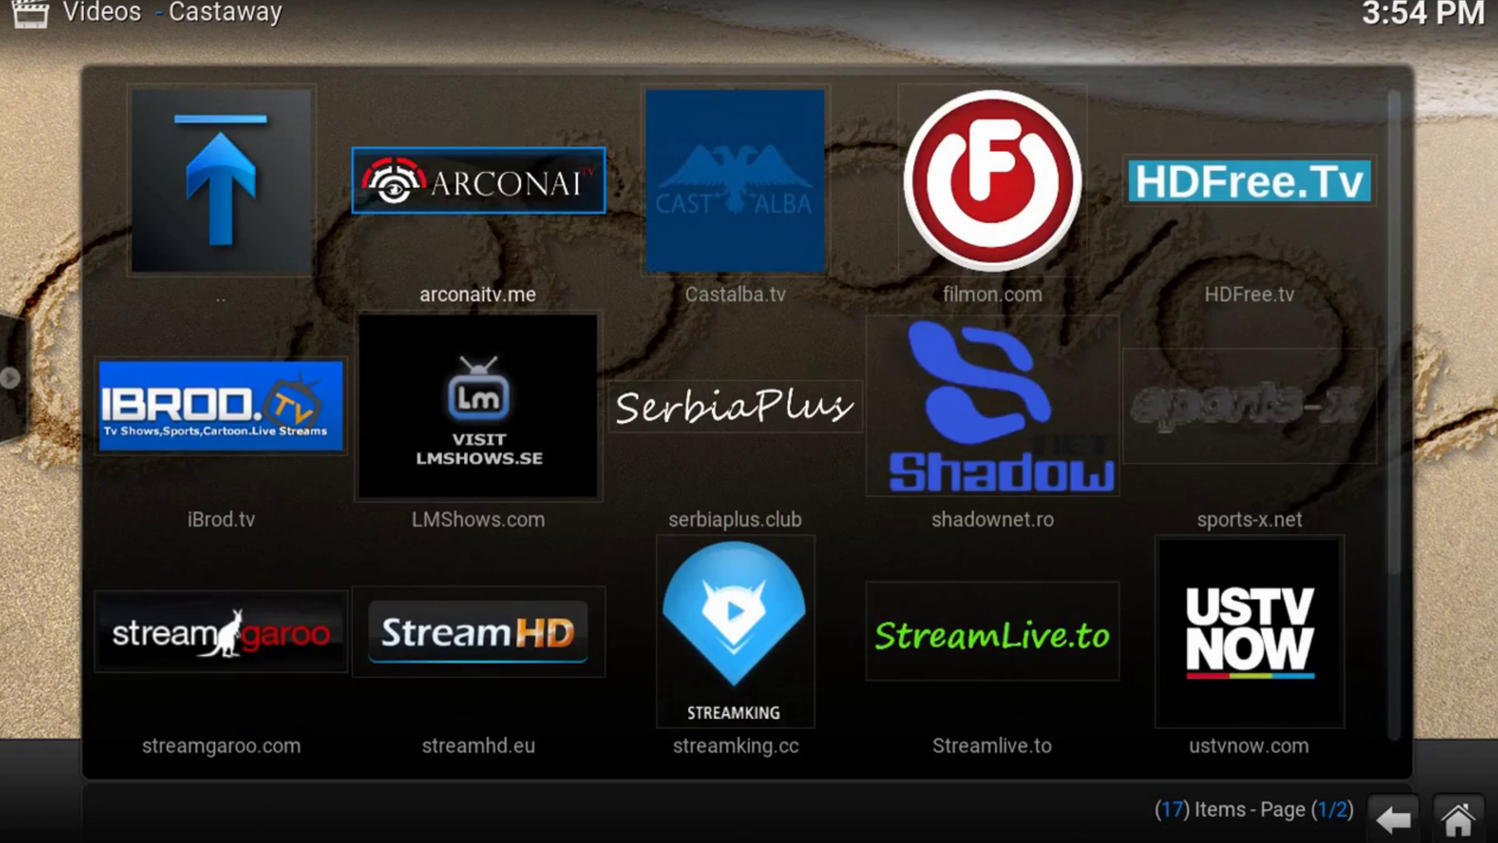
key("Left")
key("Return")
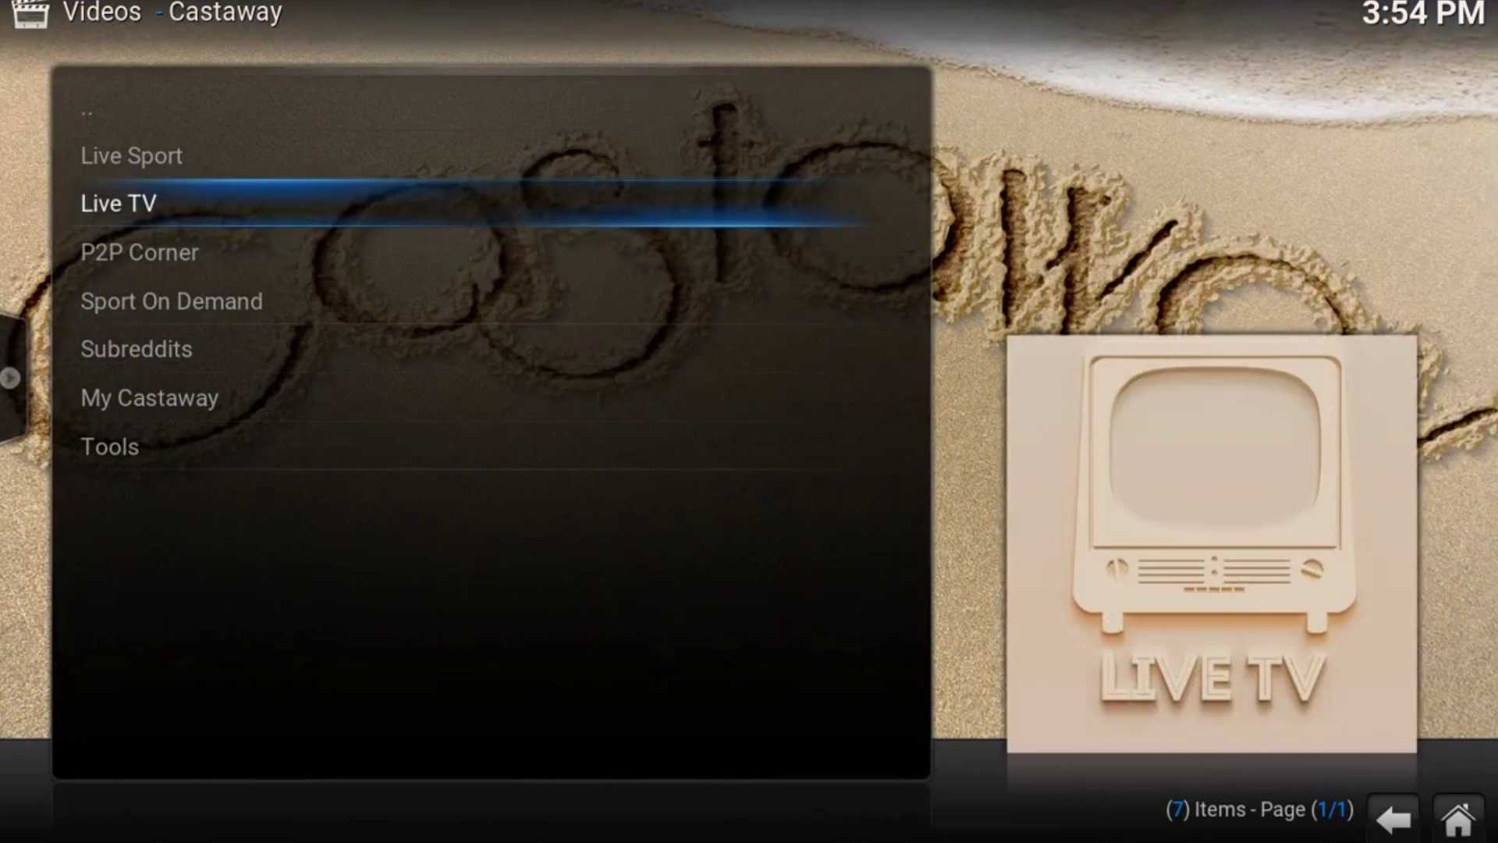
Browse the P2P Corner site tiles, then return to the Castaway menu
key("Down")
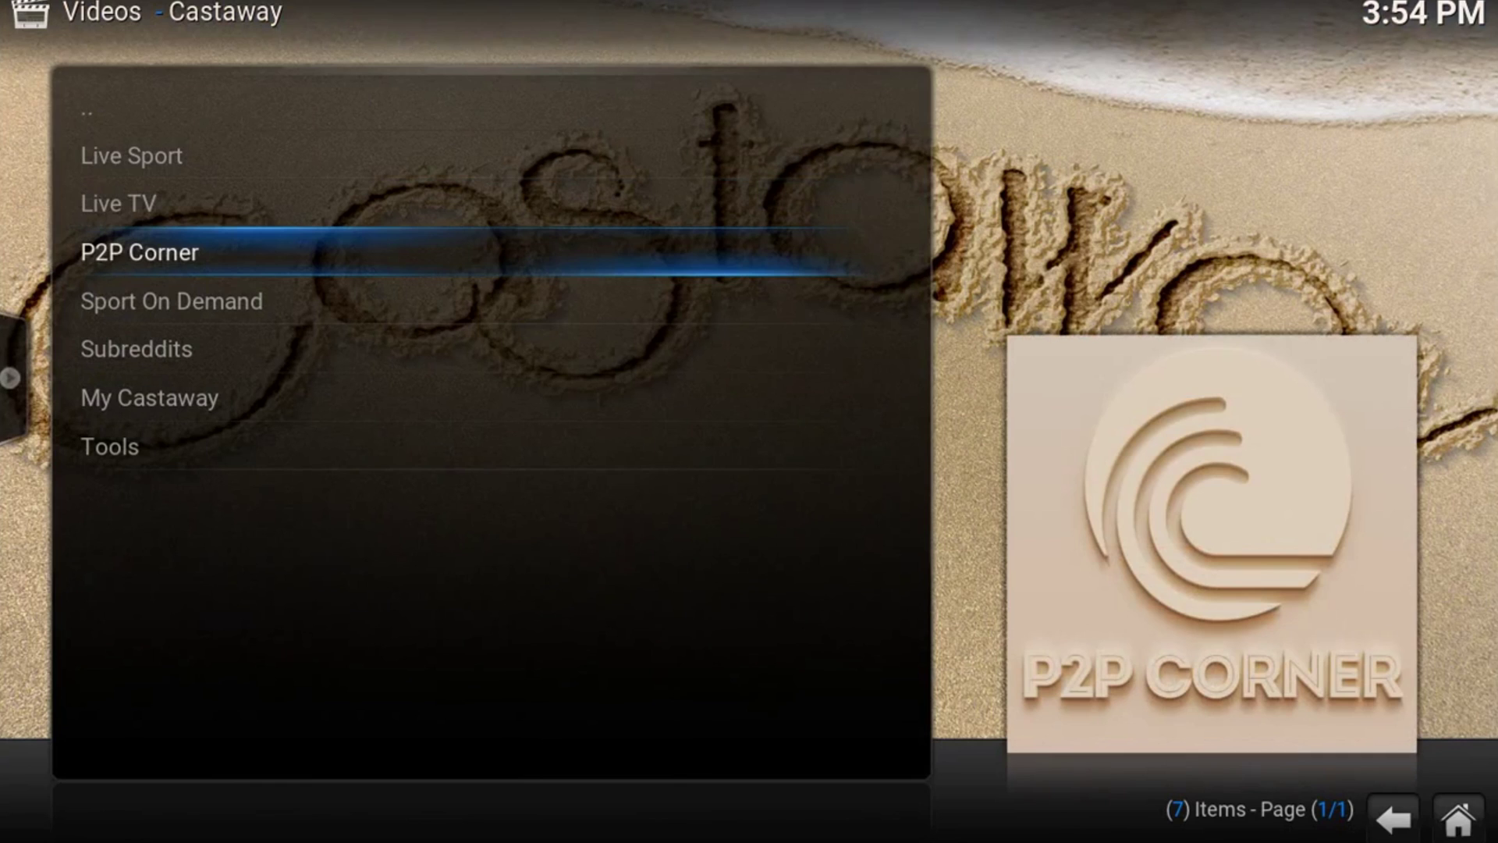
key("Return")
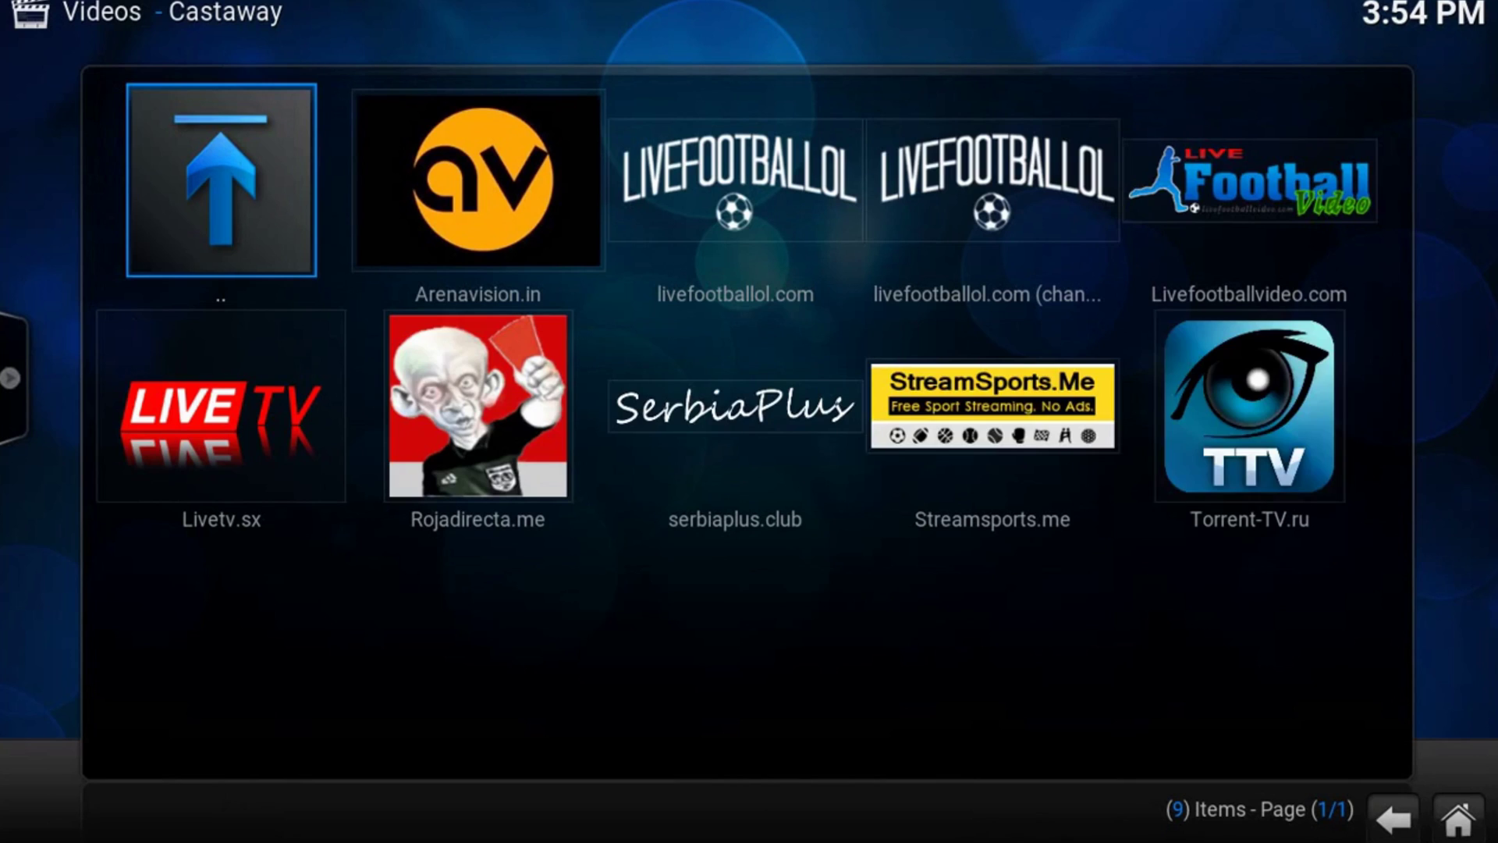
key("Down")
key("Right")
key("Right")
key("Right")
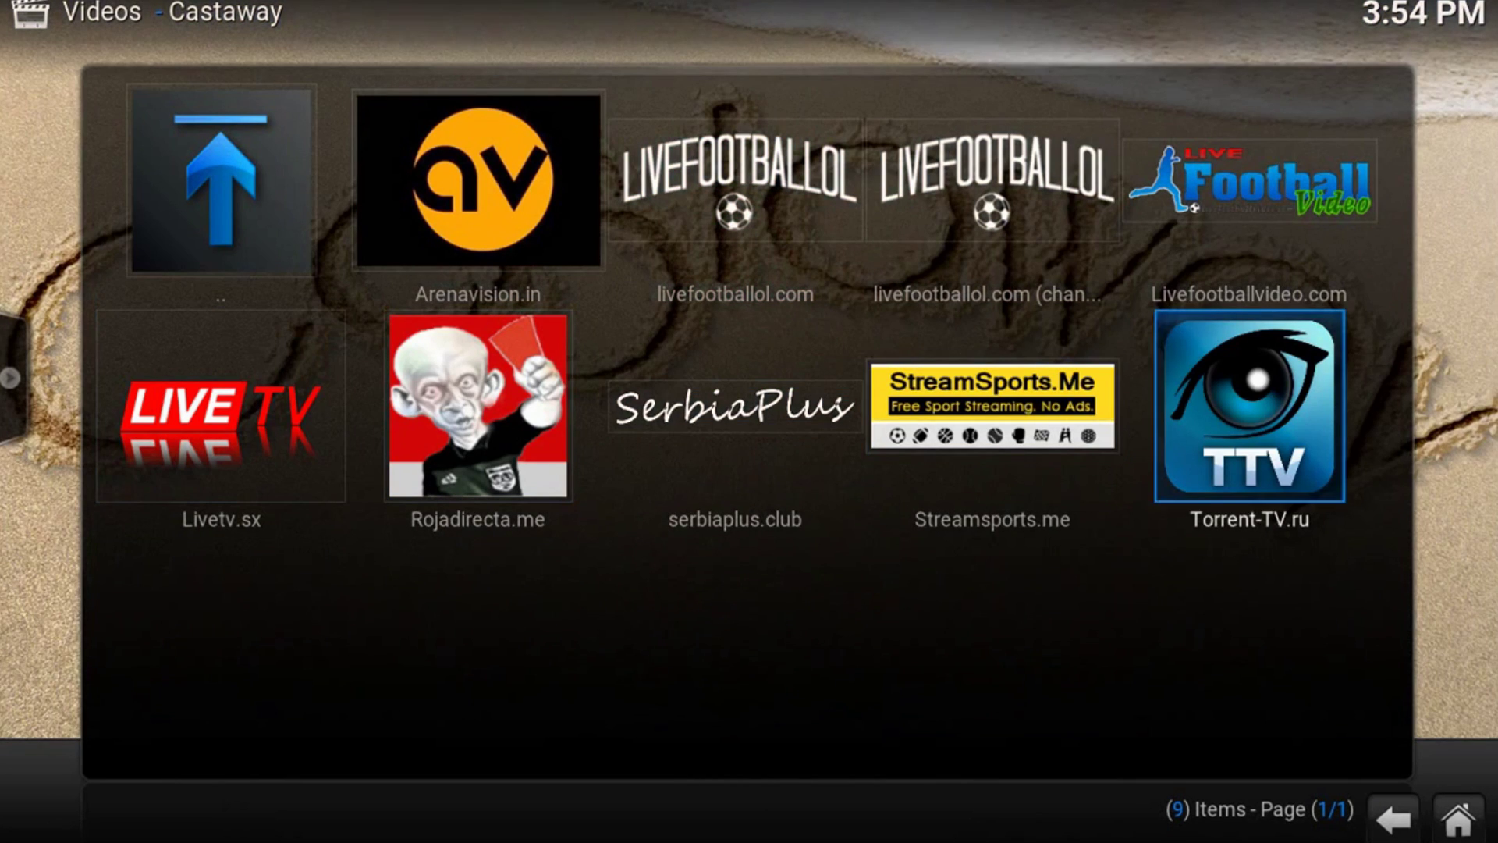
key("Up")
key("Down")
key("Left")
key("Left")
key("Left")
key("Up")
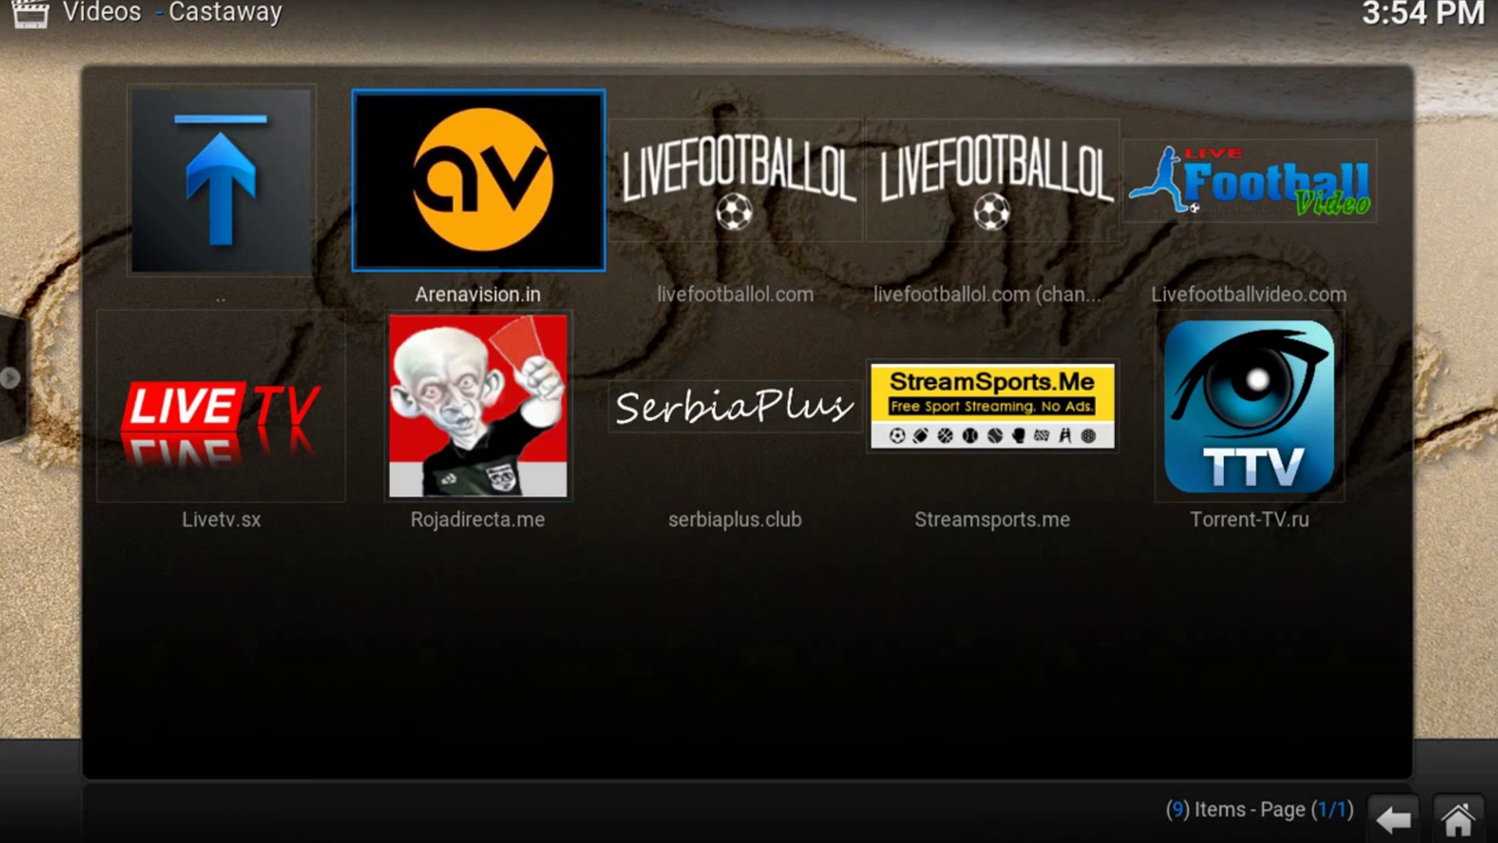
key("Left")
key("Return")
View the Sport On Demand categories, then go back to the Castaway menu
key("Down")
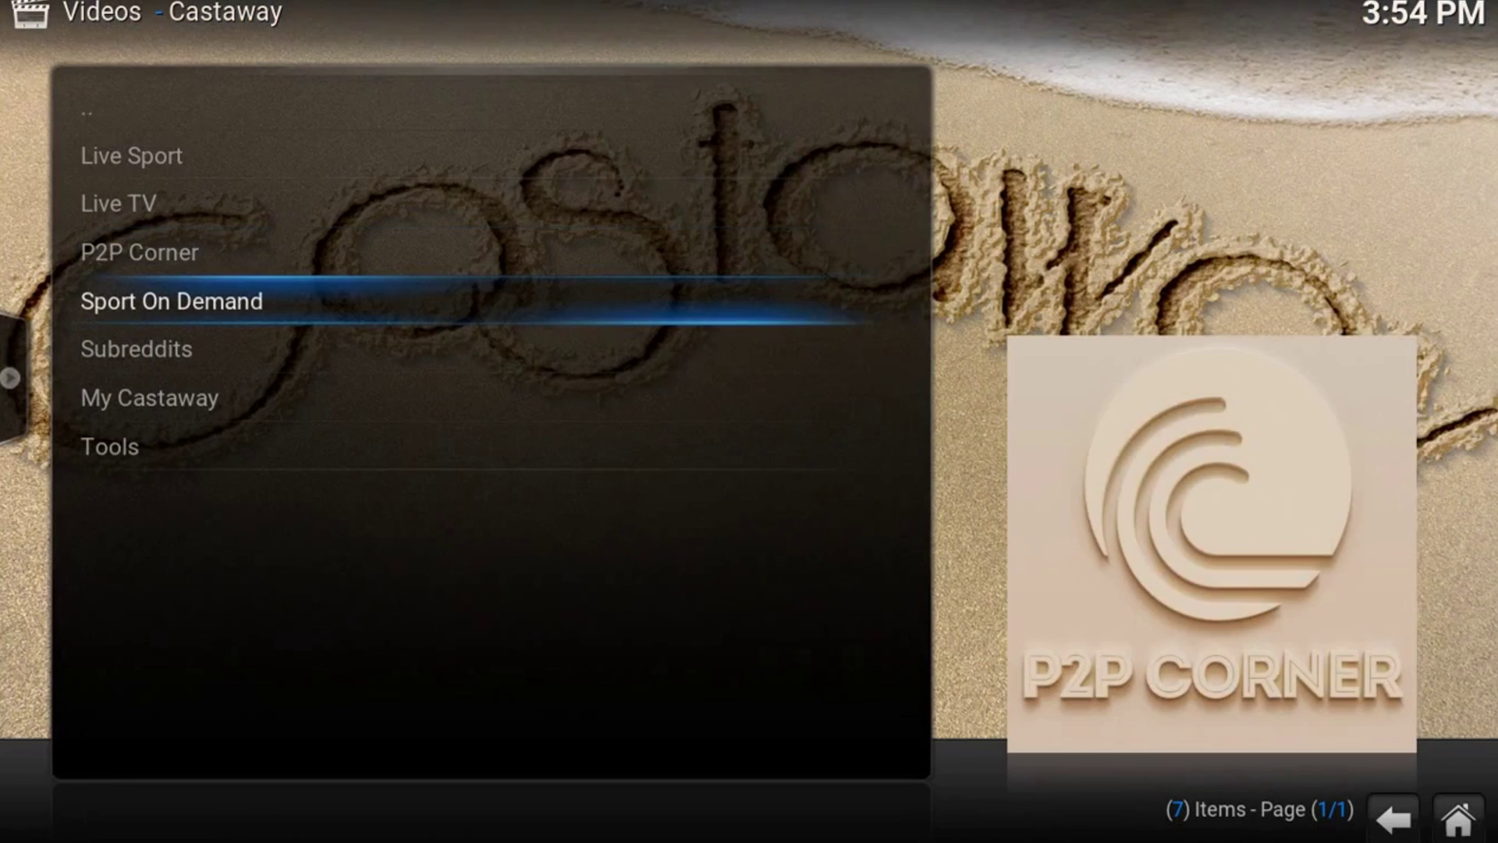
key("Return")
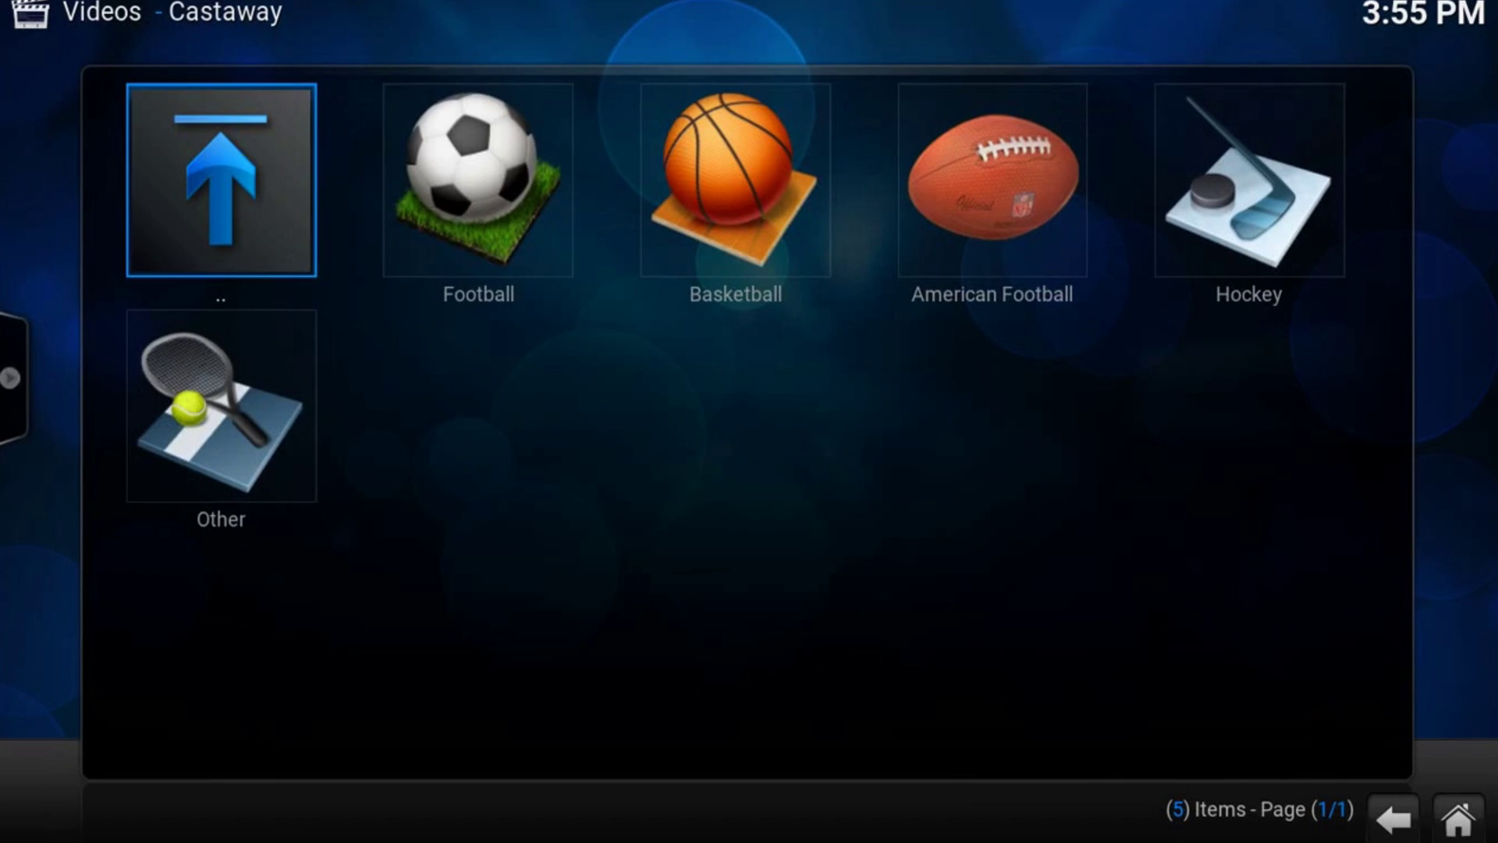
key("Return")
key("Down")
key("Down")
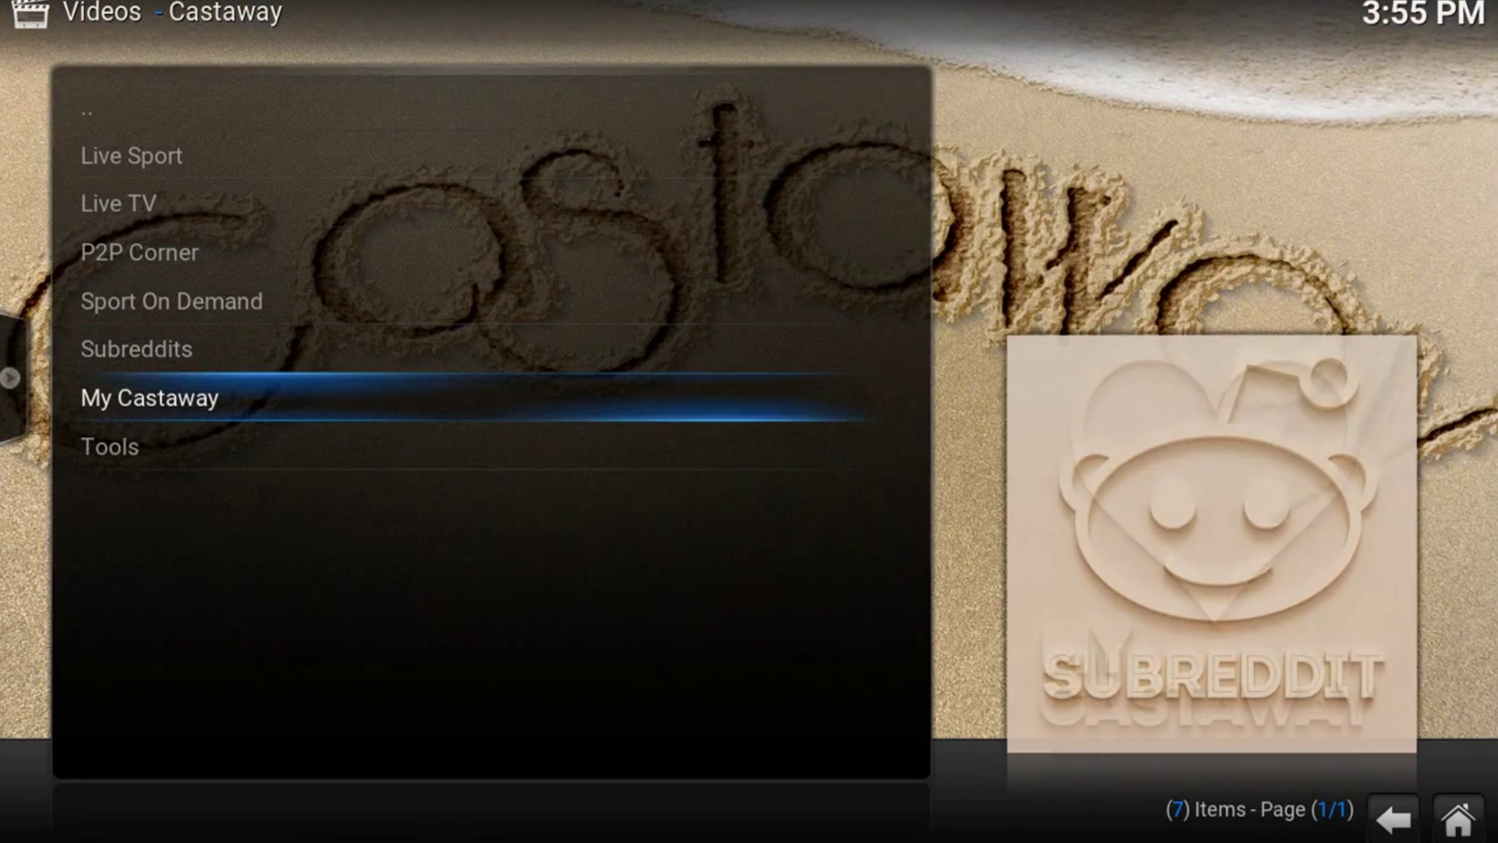
key("Up")
key("Up")
key("Up")
key("Up")
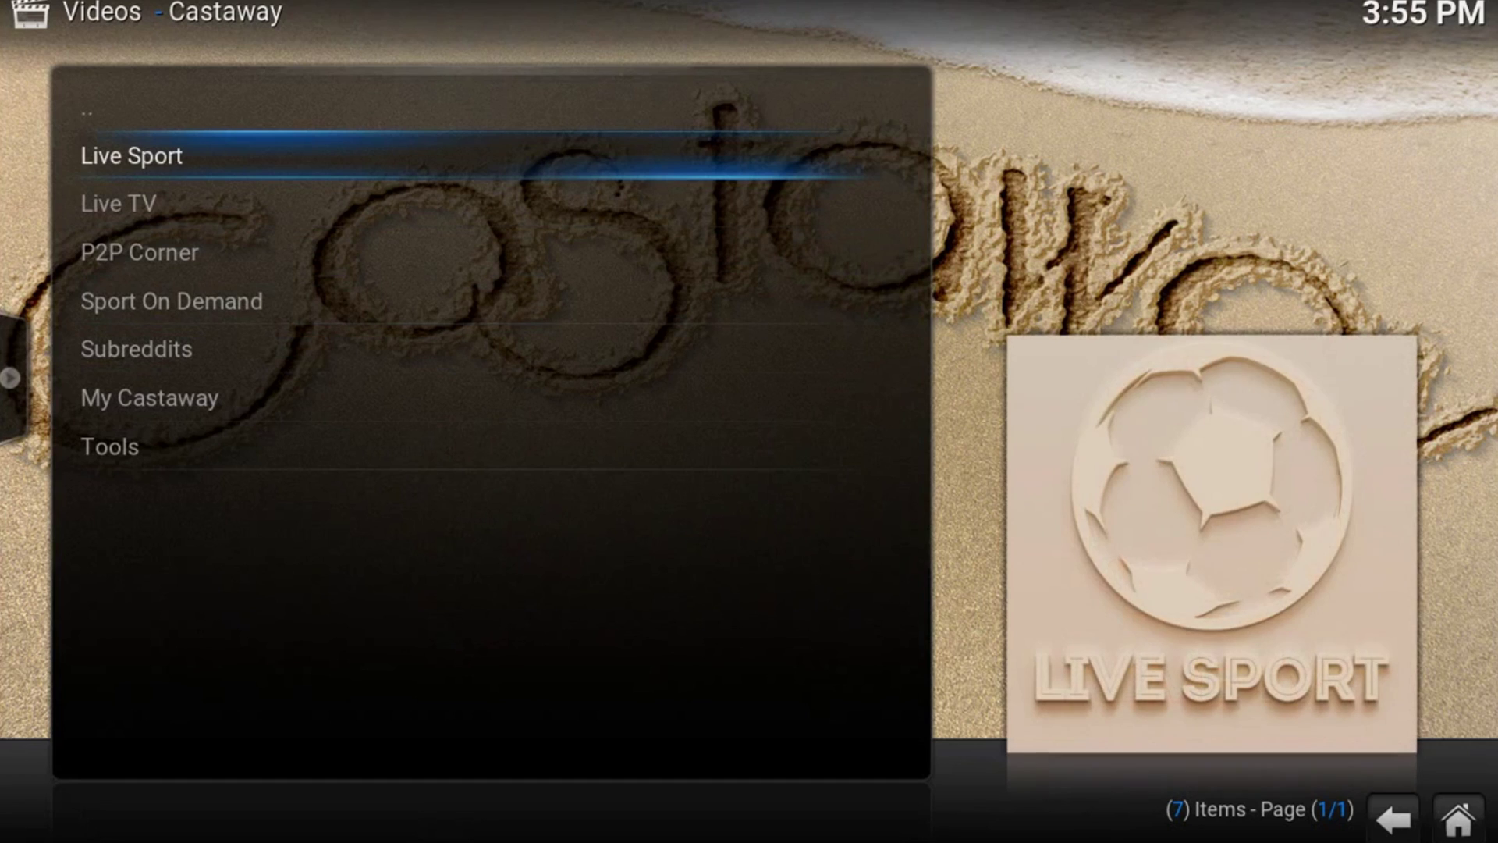